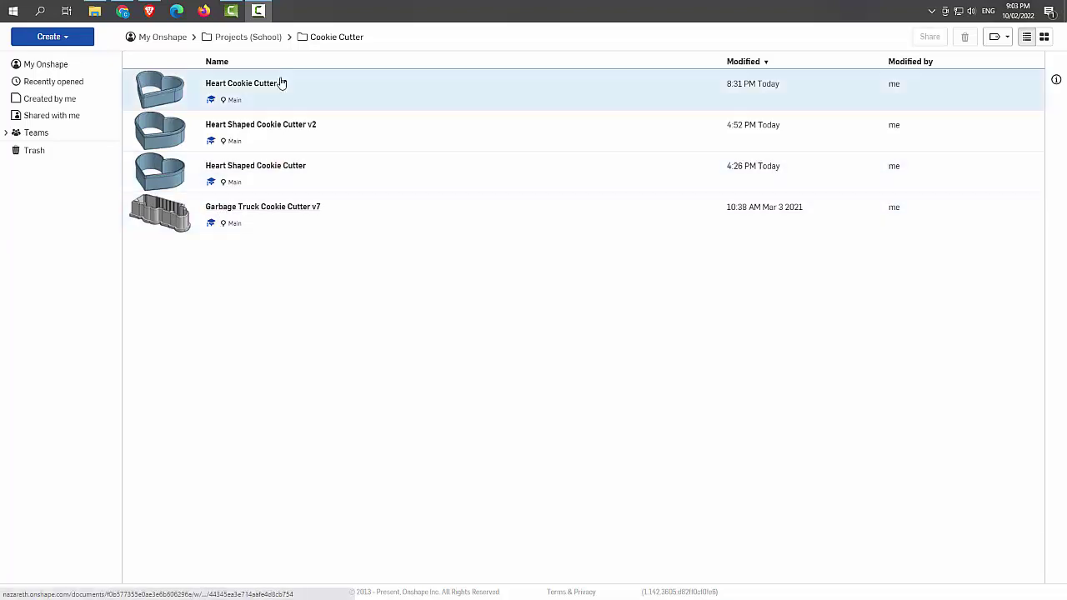
# - Create a new document named 'Heart Shaped Cookie Cutter v4' and open its Part Studio
pyautogui.click(501, 358)
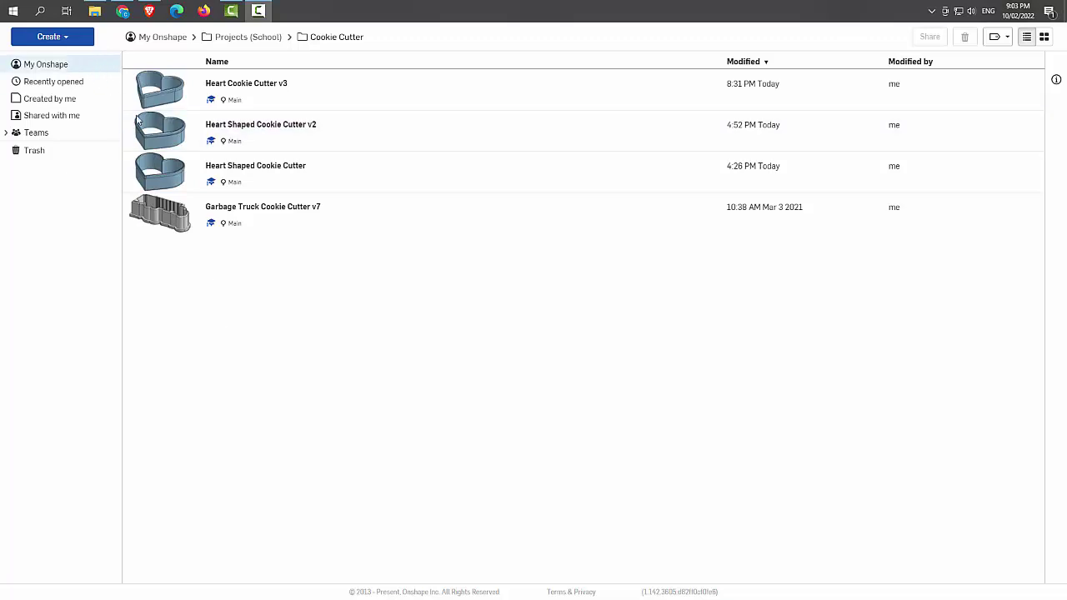
pyautogui.click(50, 36)
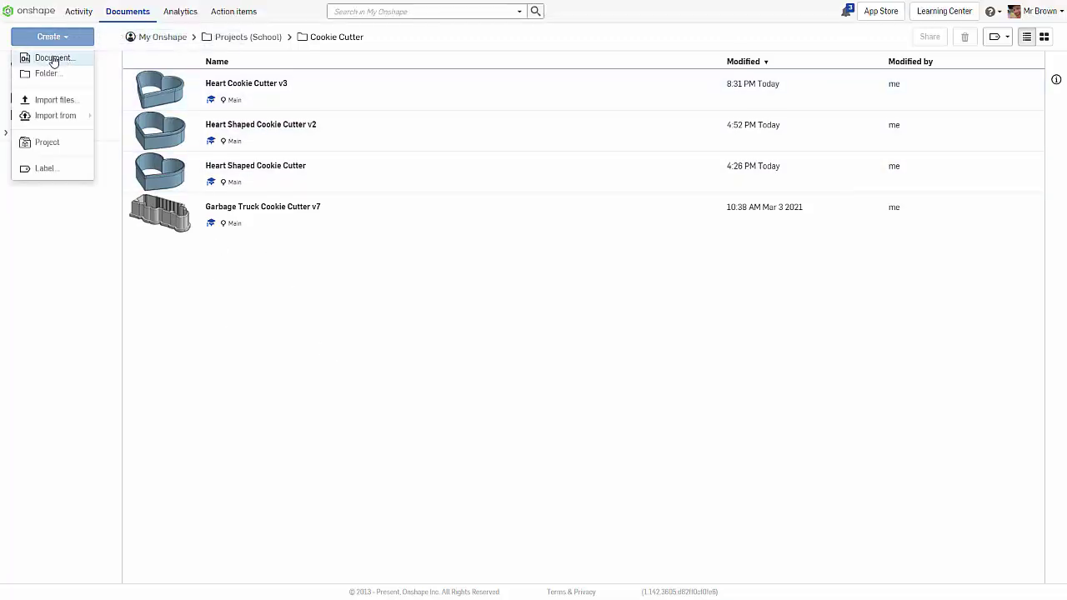
pyautogui.click(51, 56)
pyautogui.write('Heart Shaped Cookie Cutter v4')
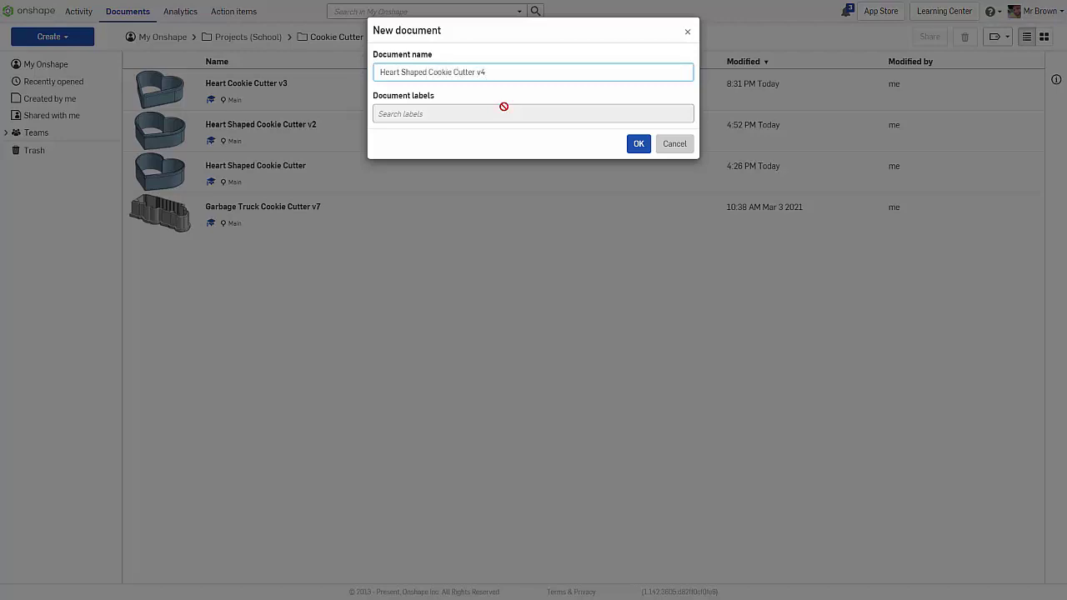
pyautogui.press('Return')
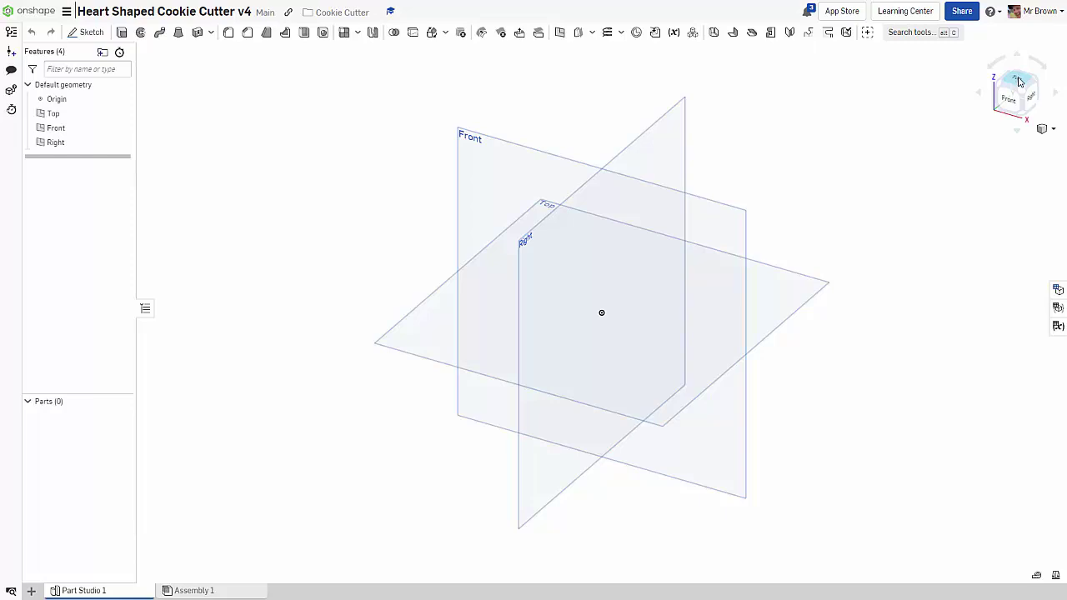
# - Start a new sketch on the Top plane, viewed from the top
pyautogui.click(1017, 81)
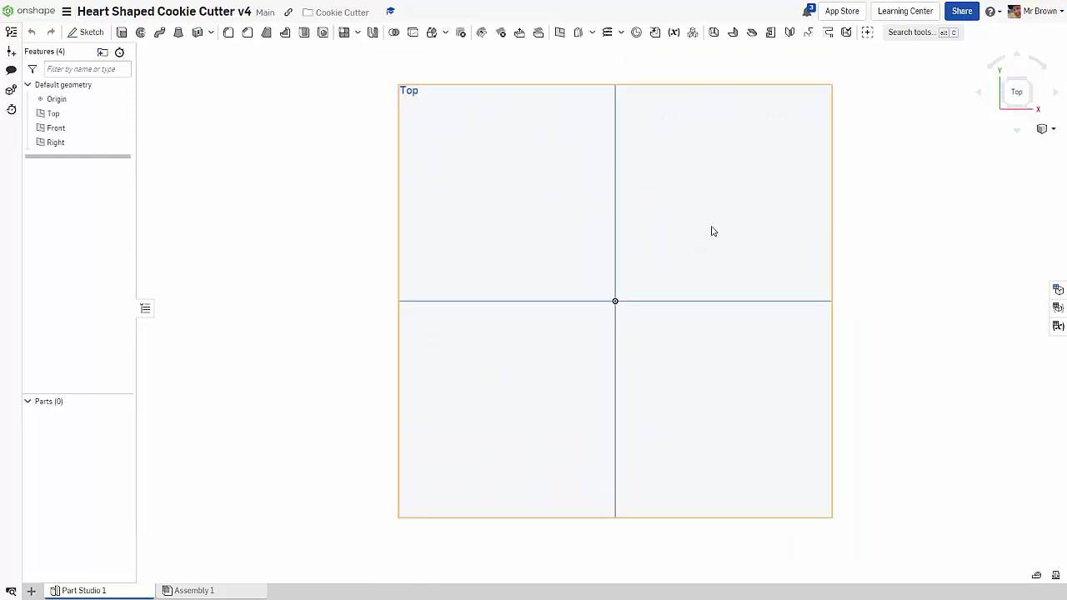
pyautogui.scroll(-2, 855, 204)
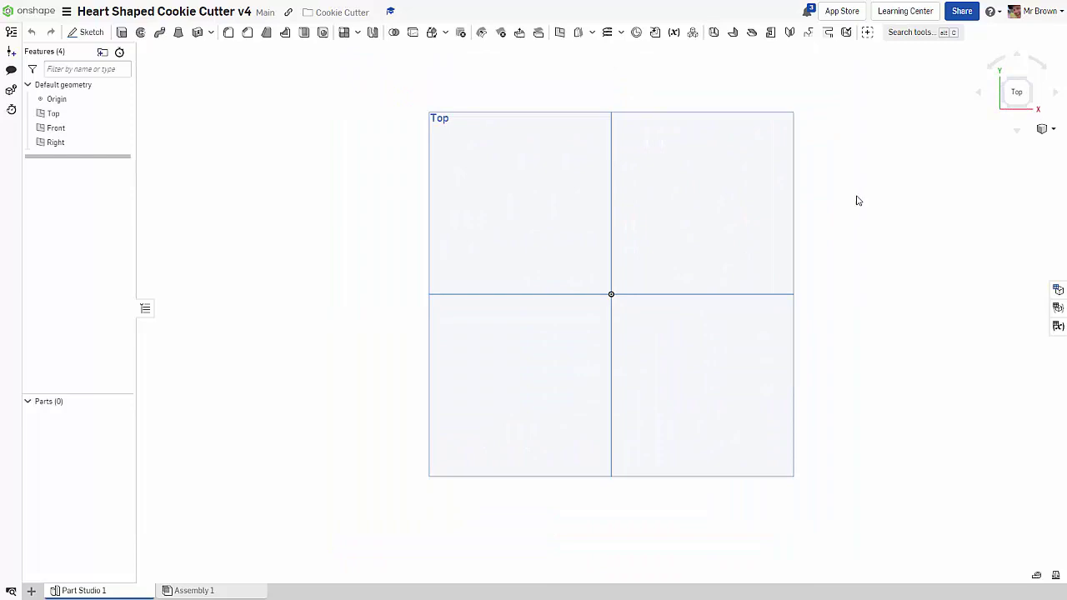
pyautogui.click(562, 278)
pyautogui.click(84, 38)
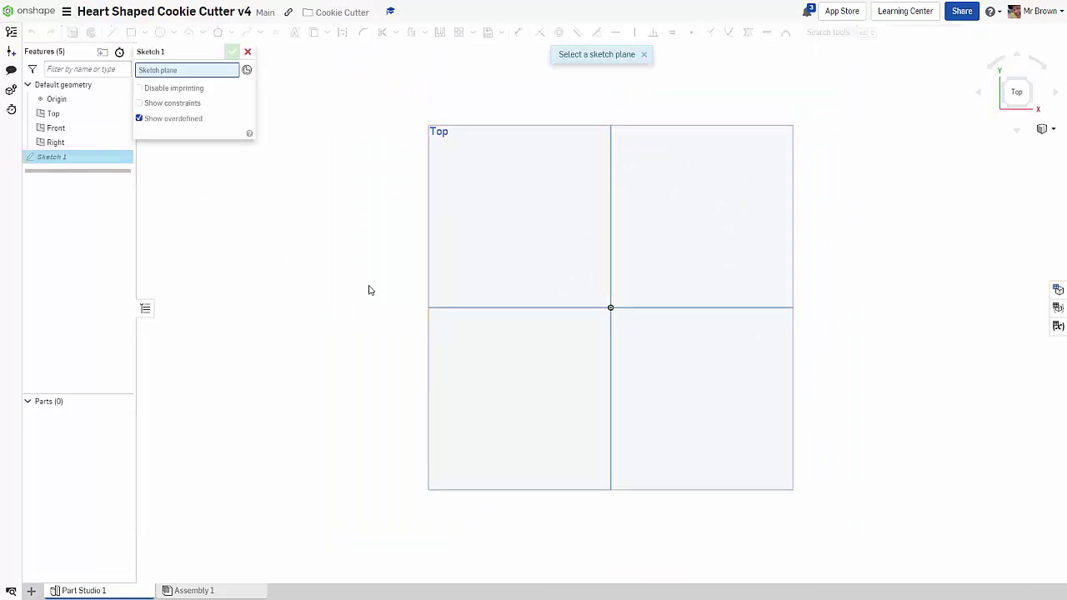
pyautogui.click(492, 235)
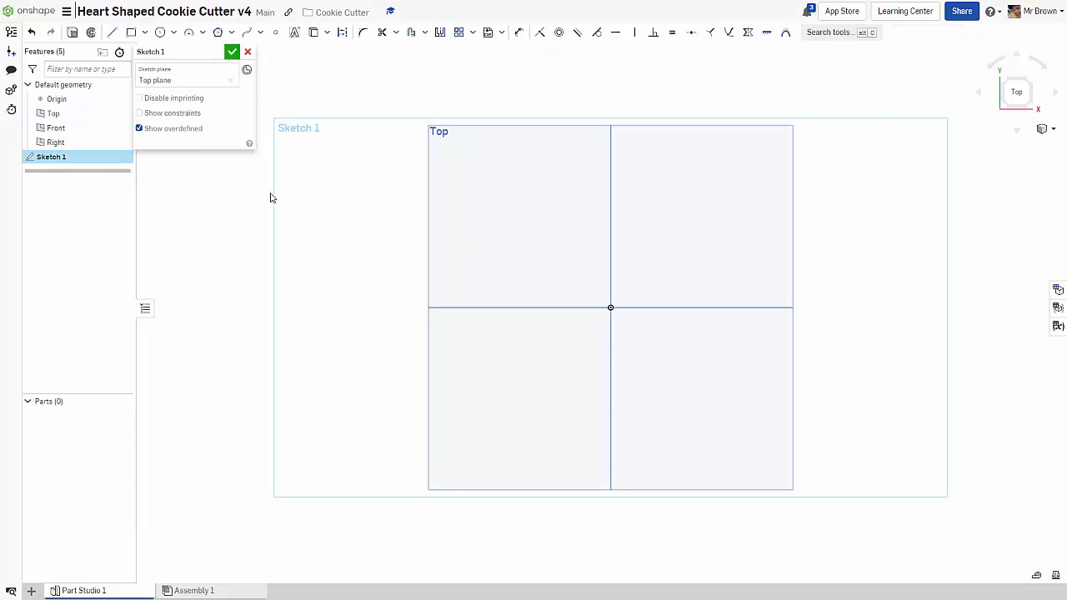
# - Draw a 40 mm diameter circle in the upper-left quadrant
pyautogui.click(160, 32)
pyautogui.click(563, 233)
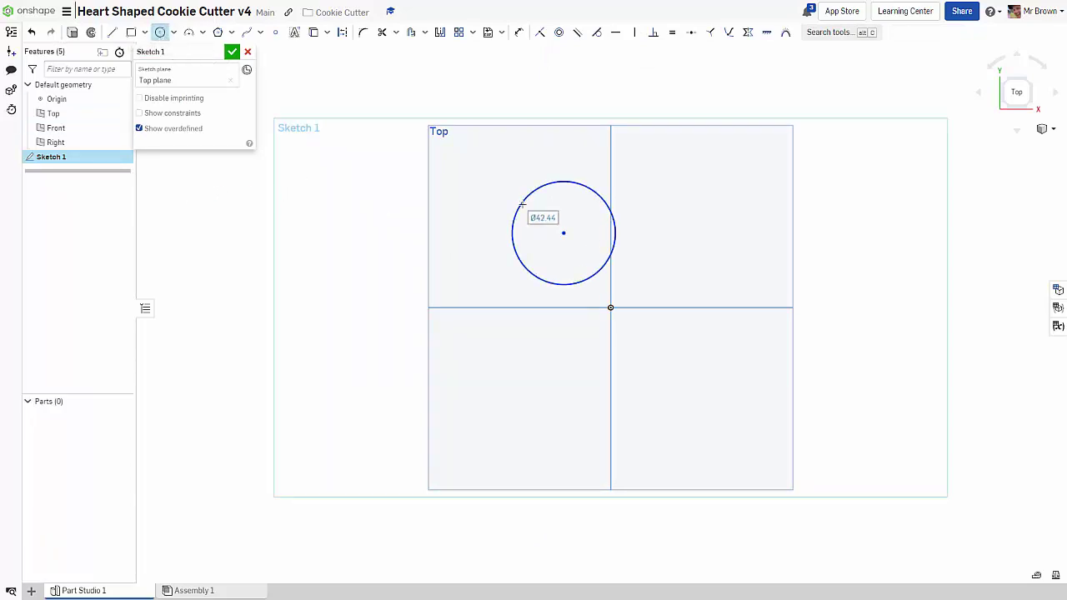
pyautogui.click(527, 269)
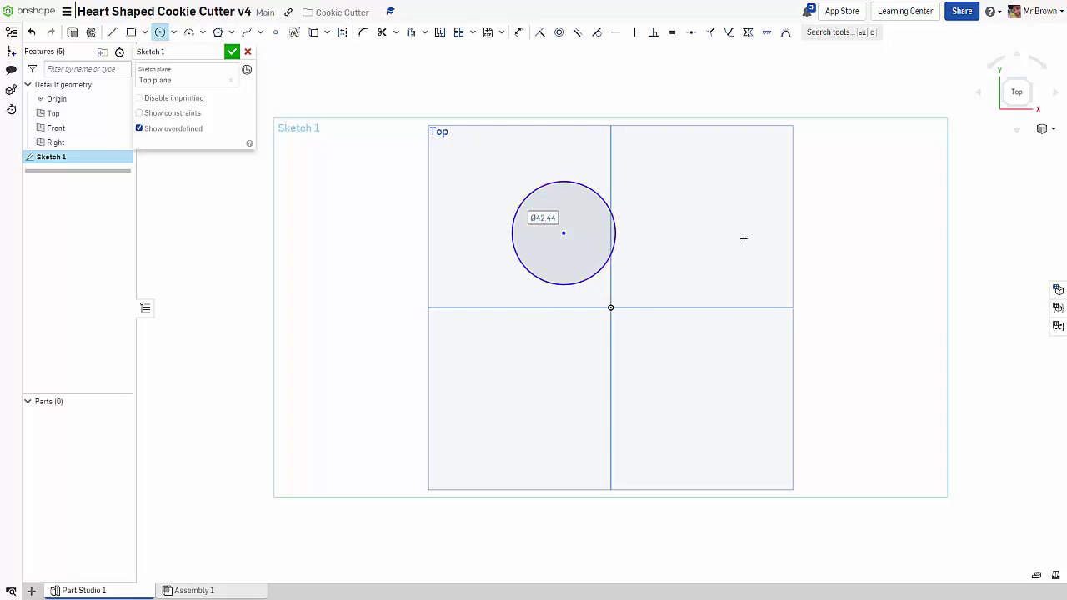
pyautogui.write('4')
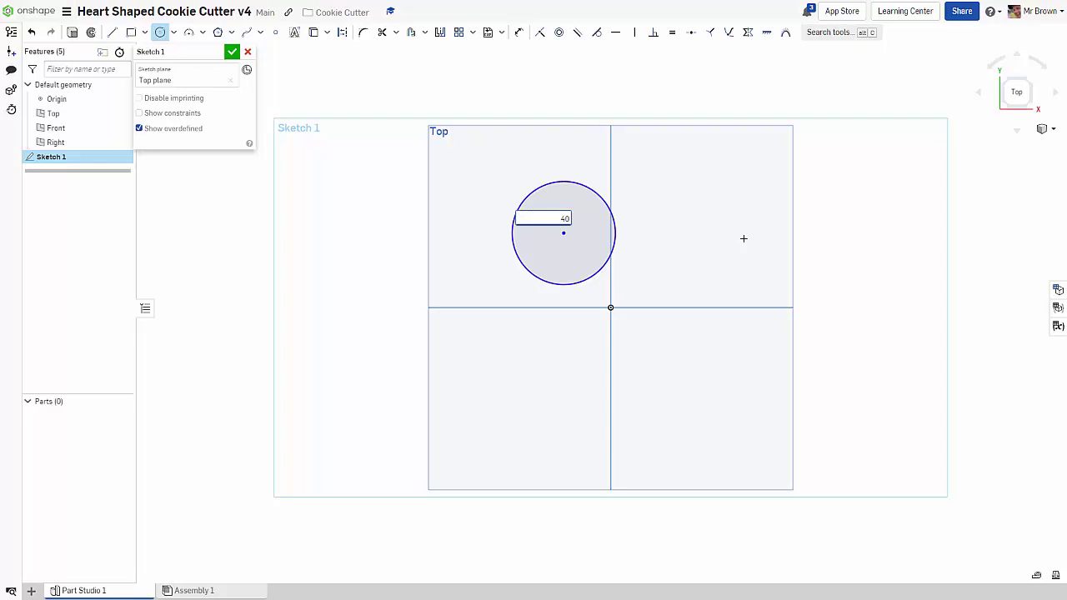
pyautogui.write('0')
pyautogui.press('Return')
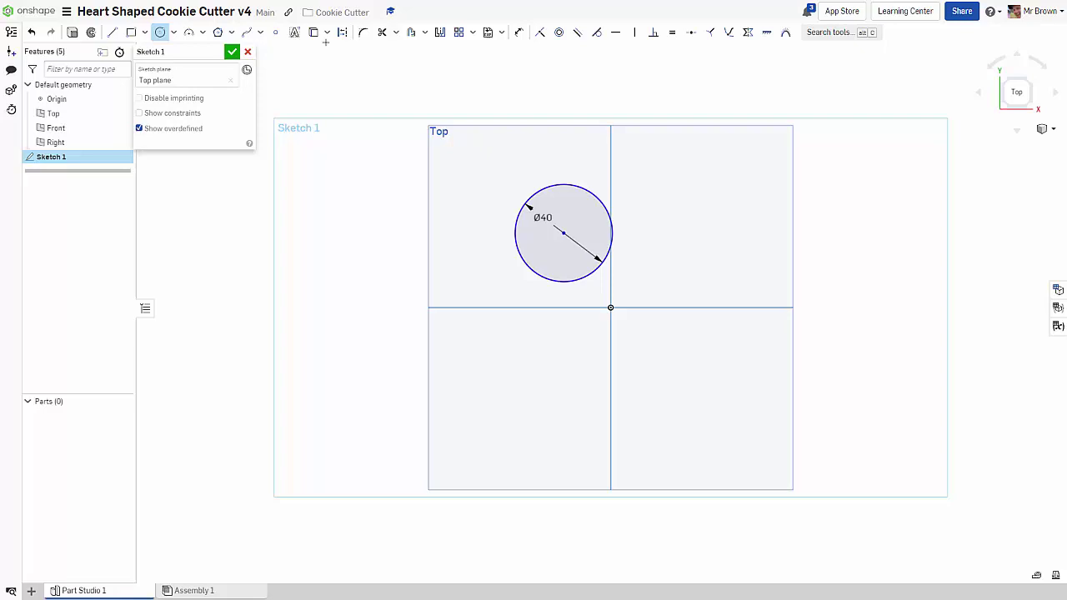
# - Draw a line from the circle's edge down to the vertical axis, tangent to the circle
pyautogui.click(112, 32)
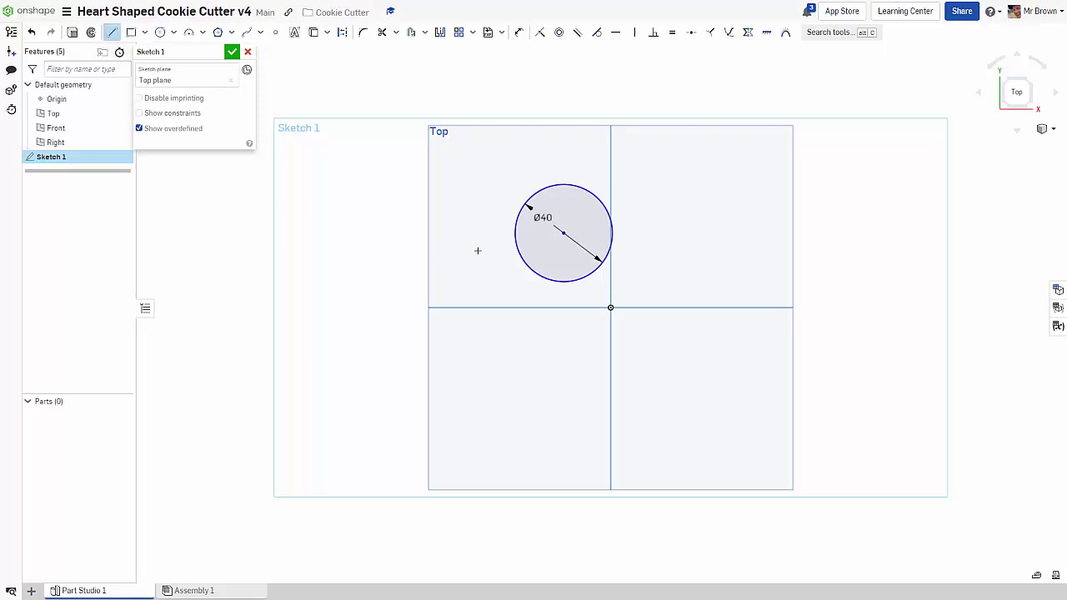
pyautogui.click(514, 238)
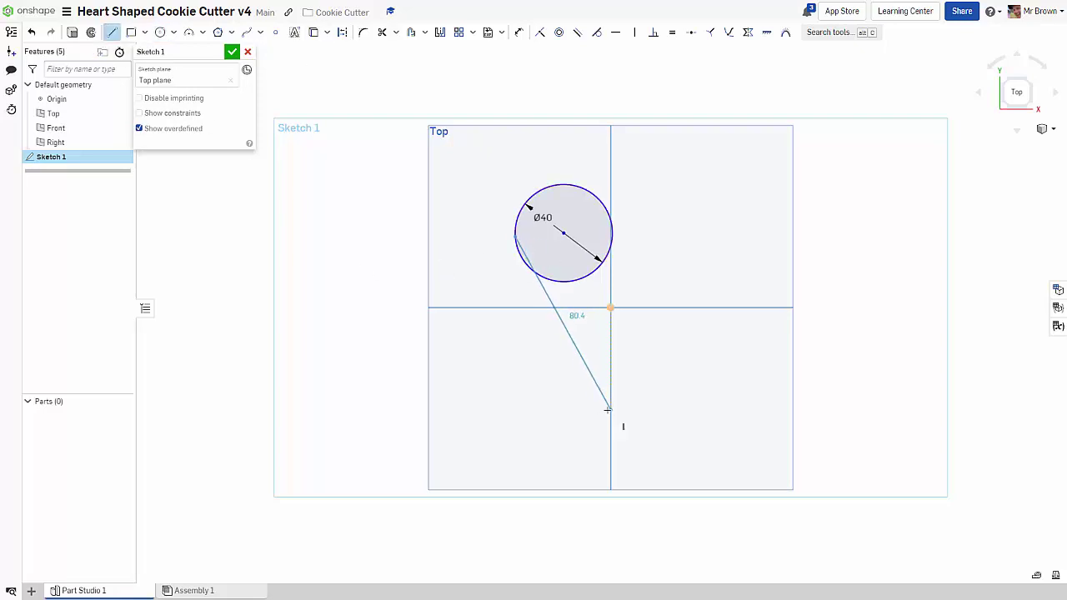
pyautogui.click(610, 412)
pyautogui.press('Escape')
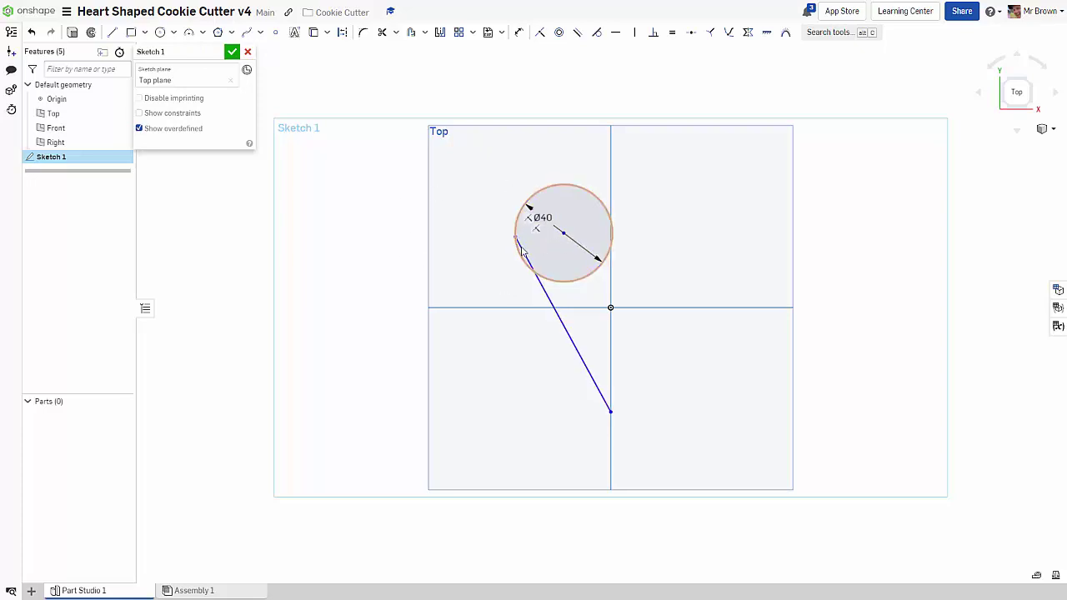
pyautogui.click(524, 252)
pyautogui.click(517, 232)
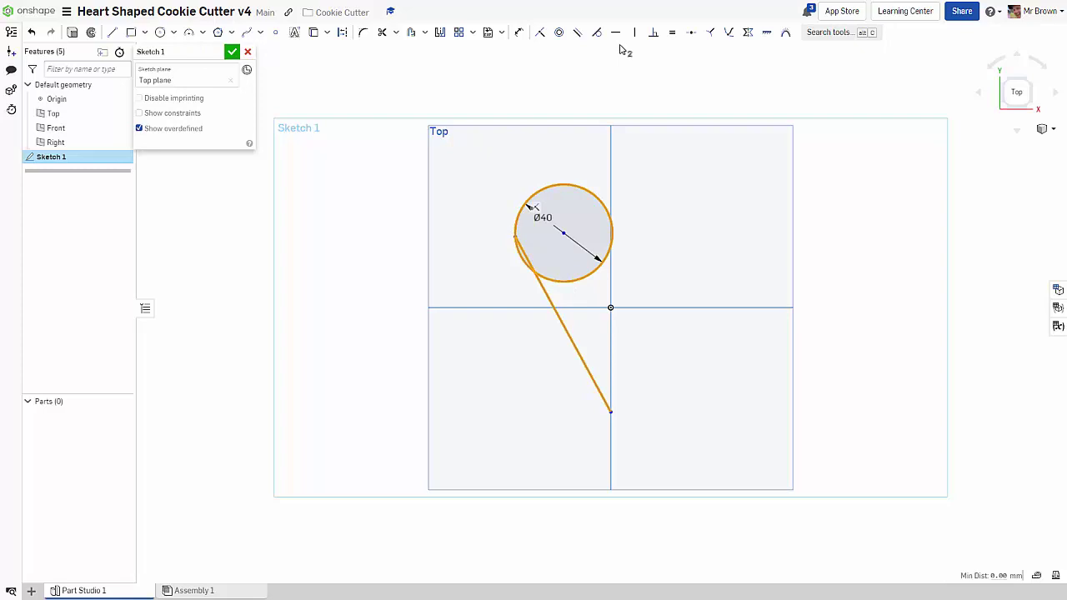
pyautogui.click(596, 31)
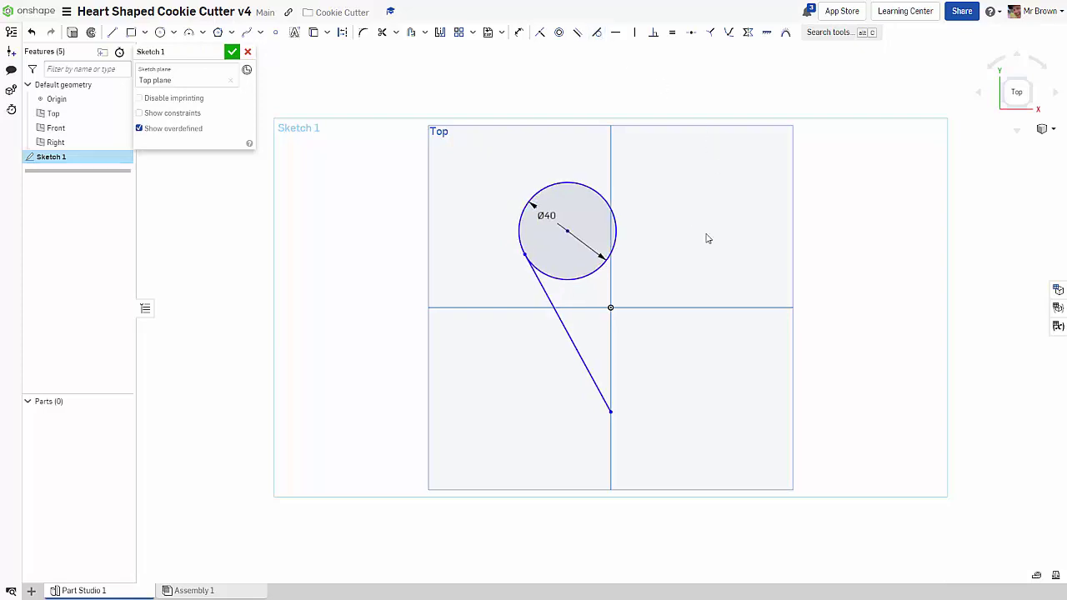
# - Add a vertical construction line up from the origin and make the circle tangent to it
pyautogui.scroll(3, 534, 302)
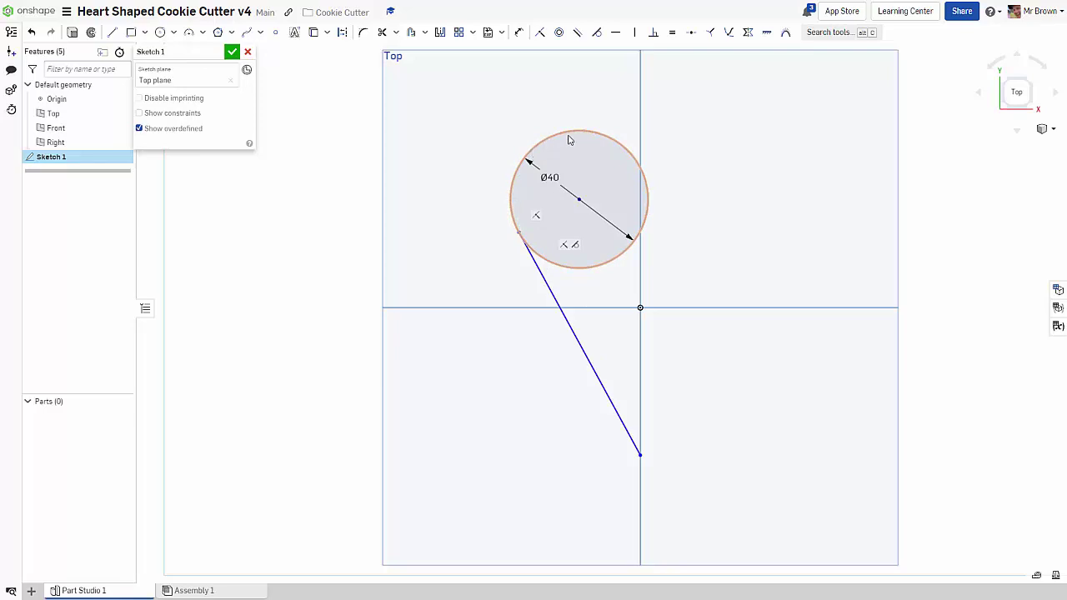
pyautogui.scroll(-2, 707, 303)
pyautogui.scroll(2, 709, 318)
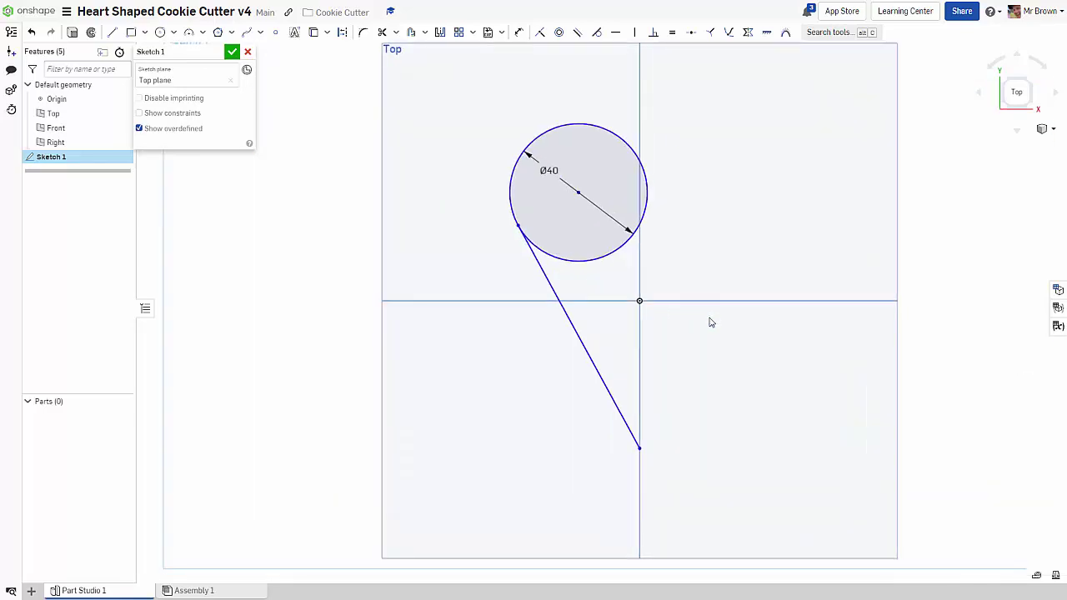
pyautogui.click(112, 32)
pyautogui.click(342, 31)
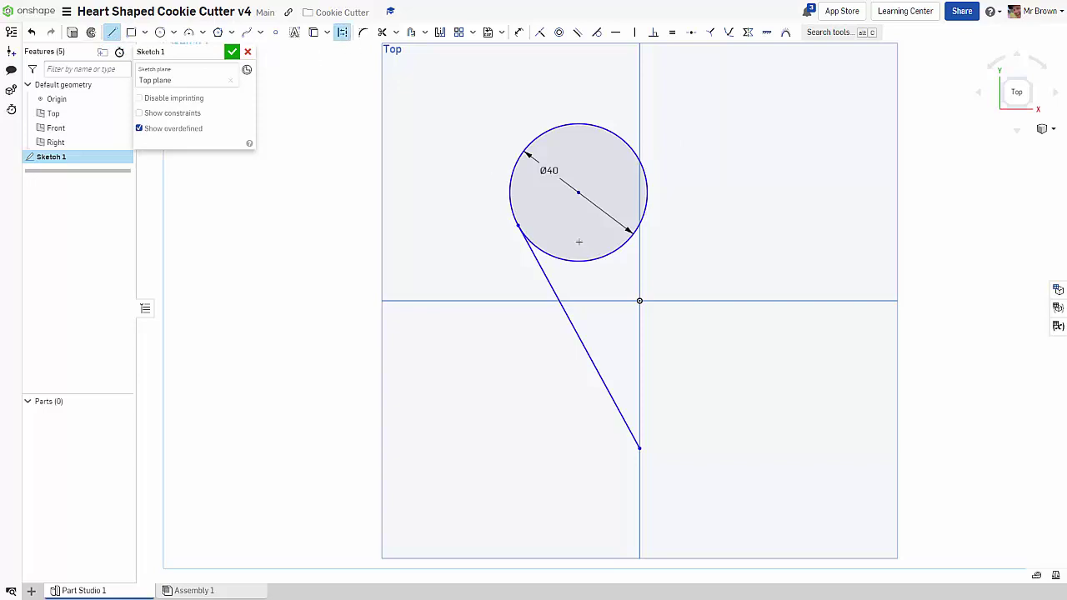
pyautogui.click(640, 301)
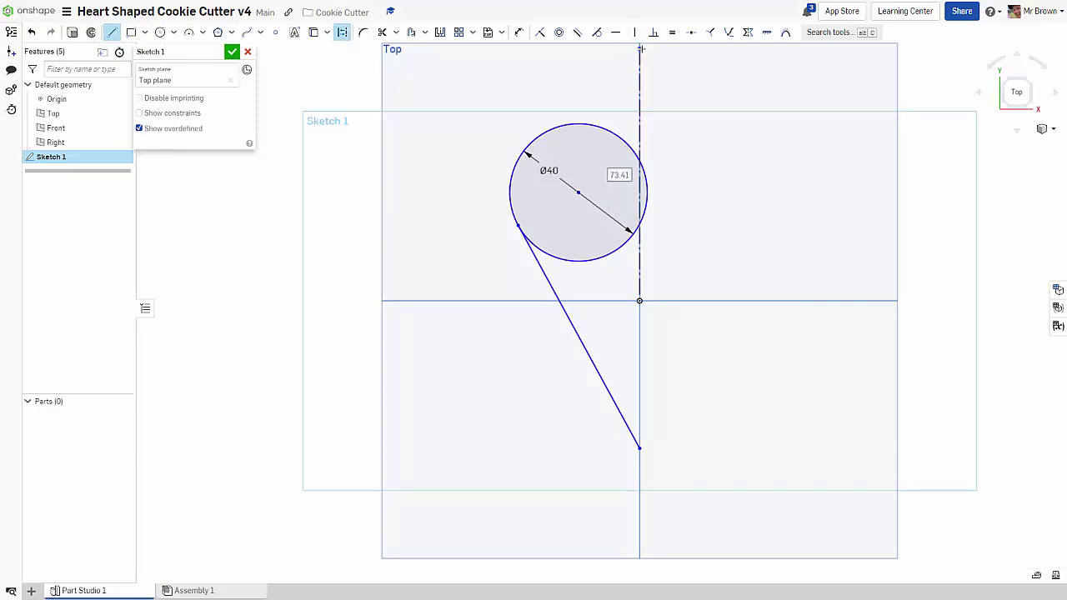
pyautogui.click(640, 49)
pyautogui.press('Escape')
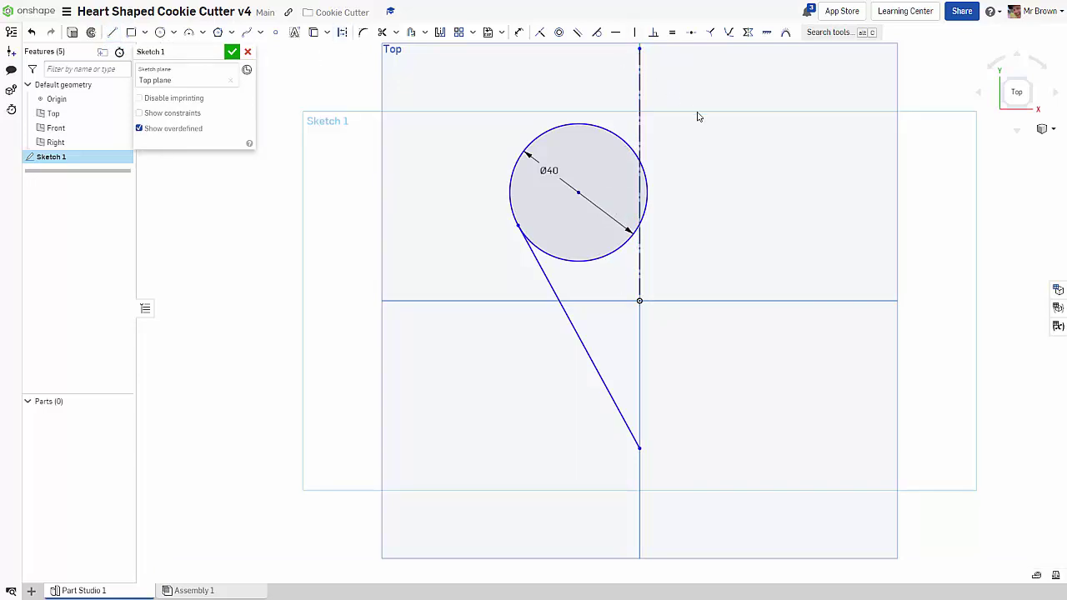
pyautogui.click(648, 198)
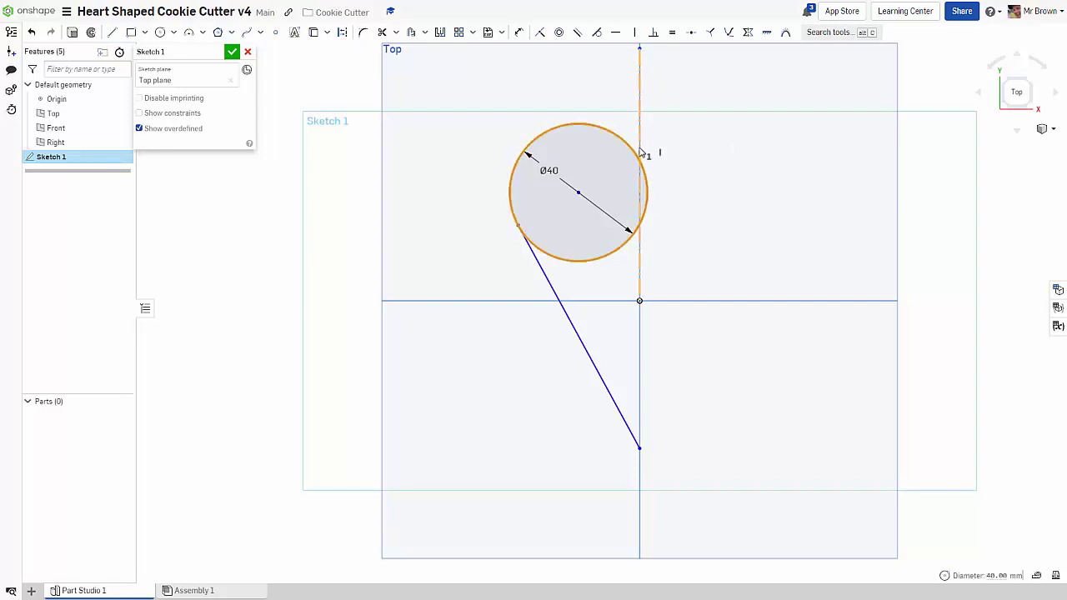
pyautogui.click(640, 154)
pyautogui.click(596, 32)
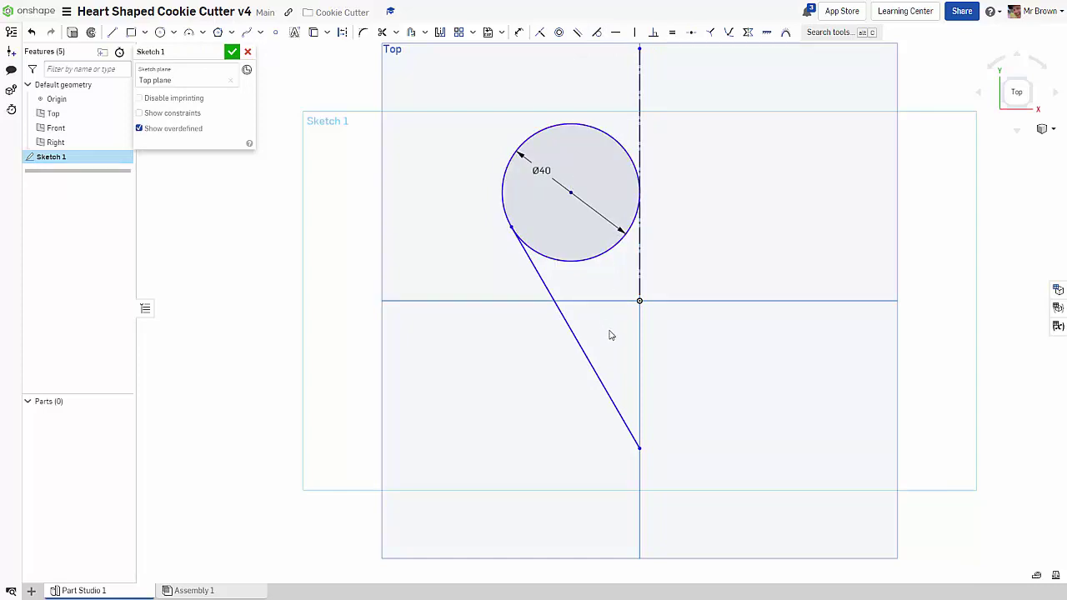
# - Dimension the slanted line's lower end 40 mm below the origin
pyautogui.press('d')
pyautogui.click(639, 301)
pyautogui.click(639, 448)
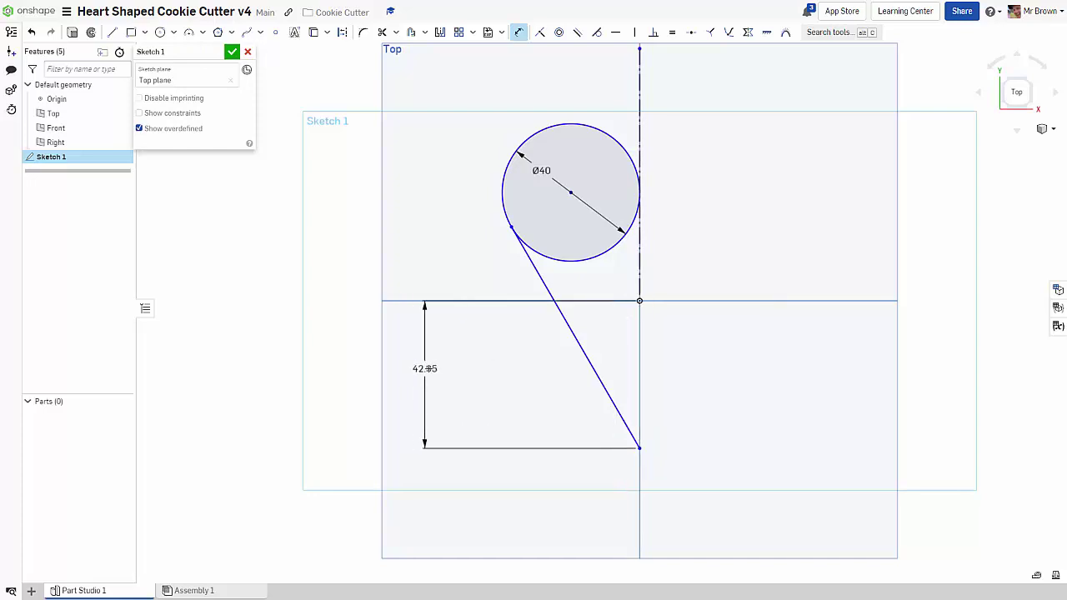
pyautogui.click(431, 369)
pyautogui.write('40')
pyautogui.press('Return')
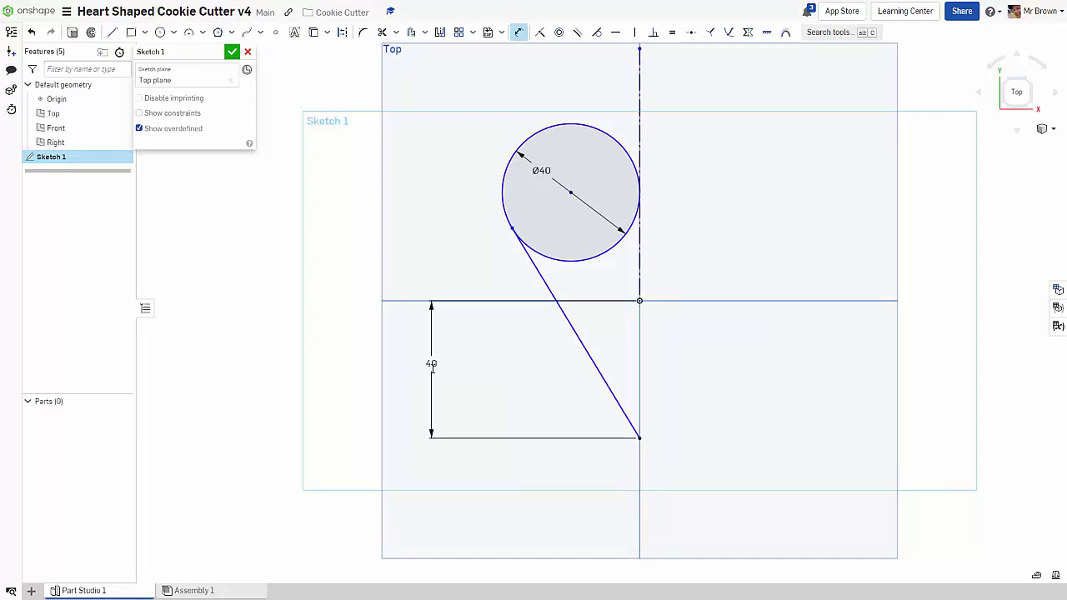
pyautogui.press('Escape')
# - Add a vertical dimension to the circle, then delete it
pyautogui.press('d')
pyautogui.click(572, 124)
pyautogui.click(584, 300)
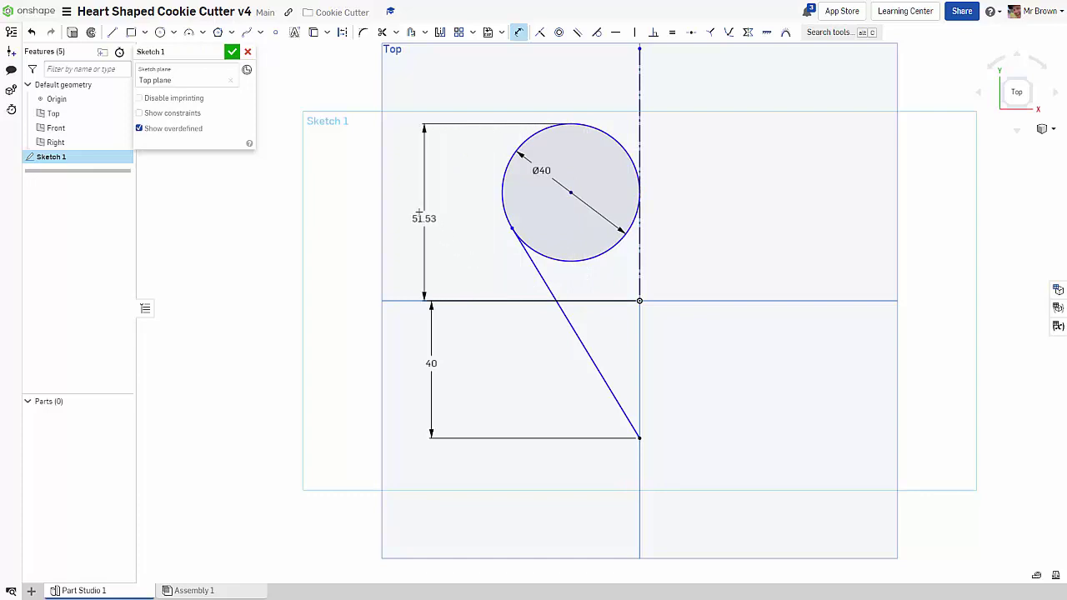
pyautogui.click(414, 204)
pyautogui.write('40')
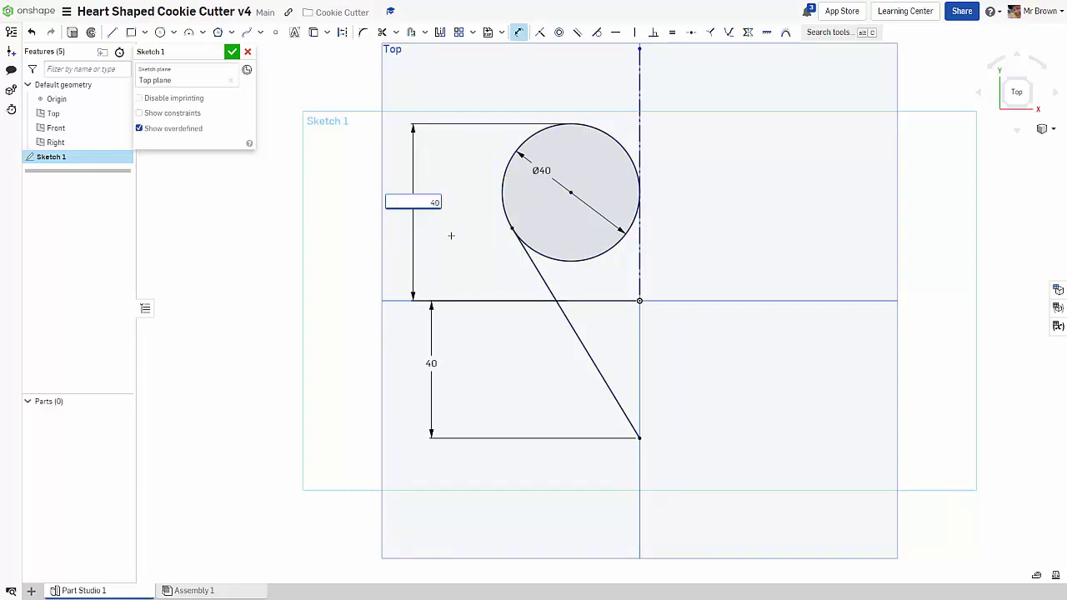
pyautogui.press('Escape')
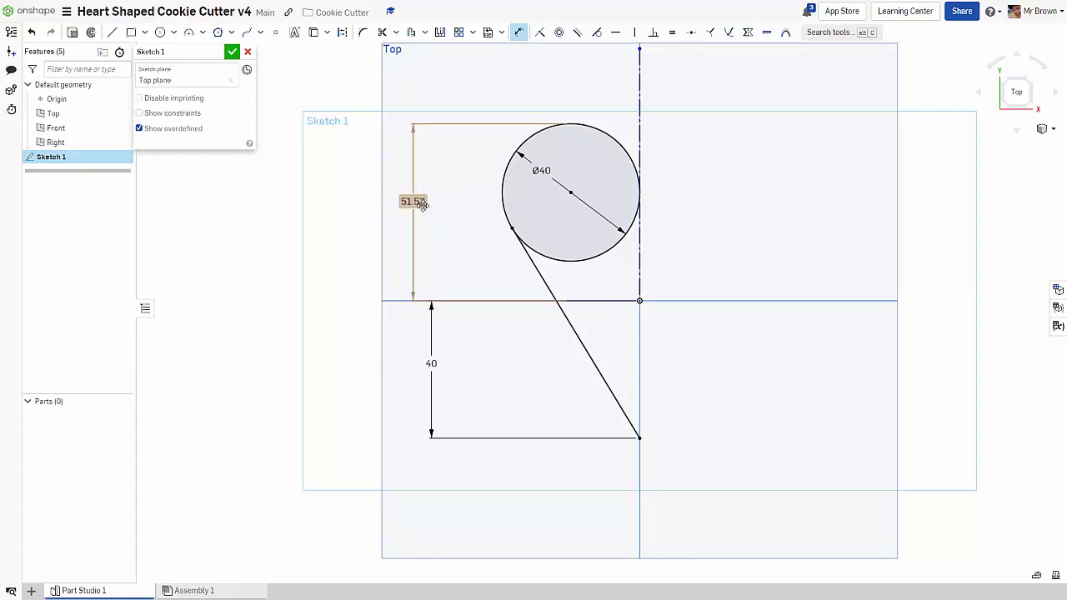
pyautogui.press('Escape')
pyautogui.click(419, 203)
pyautogui.press('Delete')
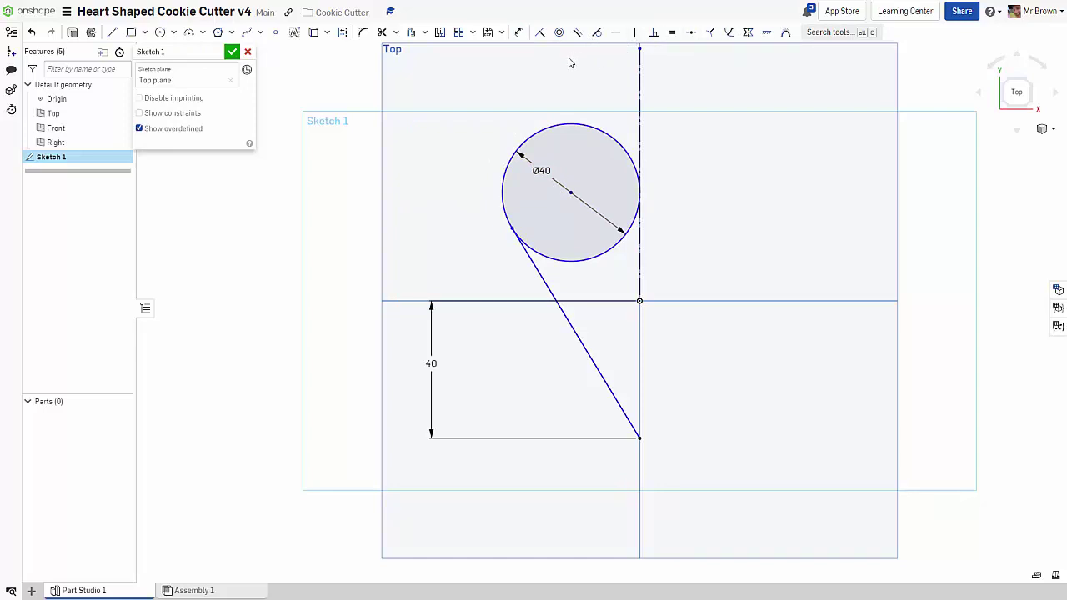
# - Draw a horizontal construction line from the origin leftward past the circle
pyautogui.click(111, 31)
pyautogui.click(341, 32)
pyautogui.click(639, 301)
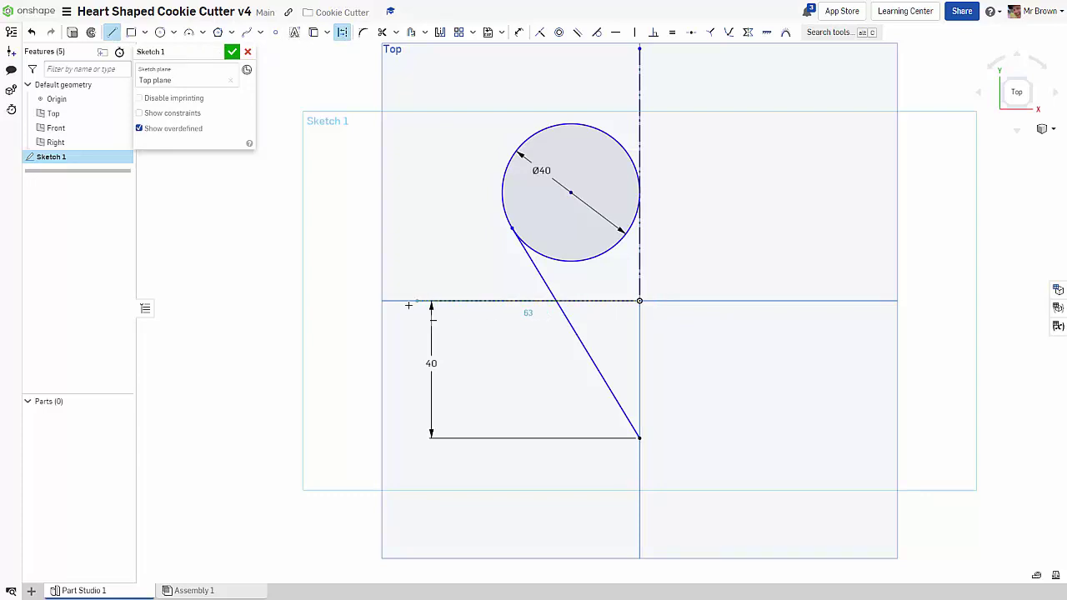
pyautogui.click(403, 301)
pyautogui.press('Escape')
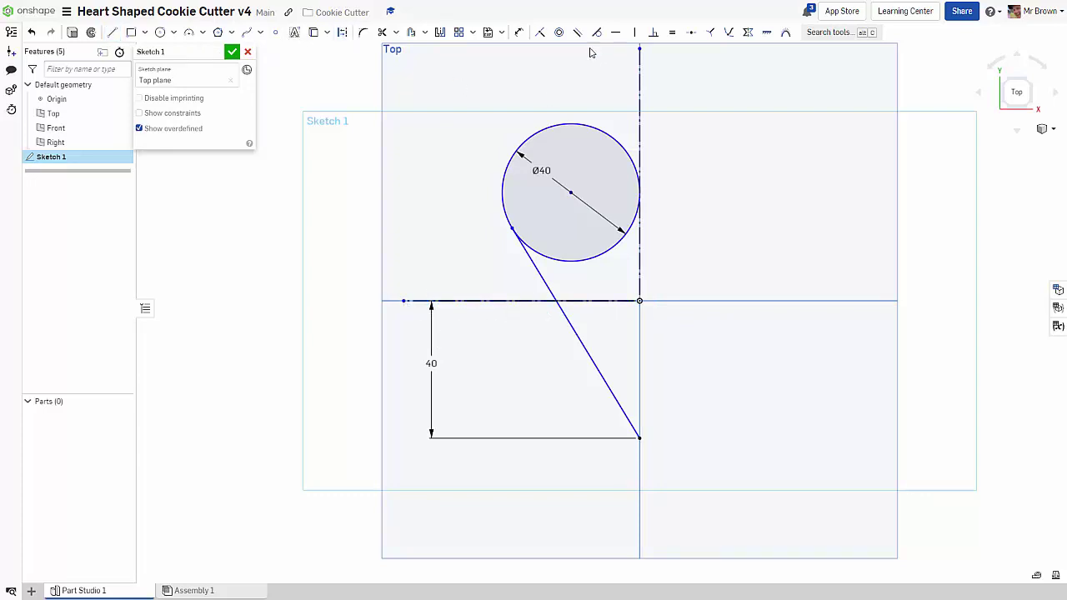
# - Make the circle tangent to the horizontal construction line
pyautogui.click(540, 33)
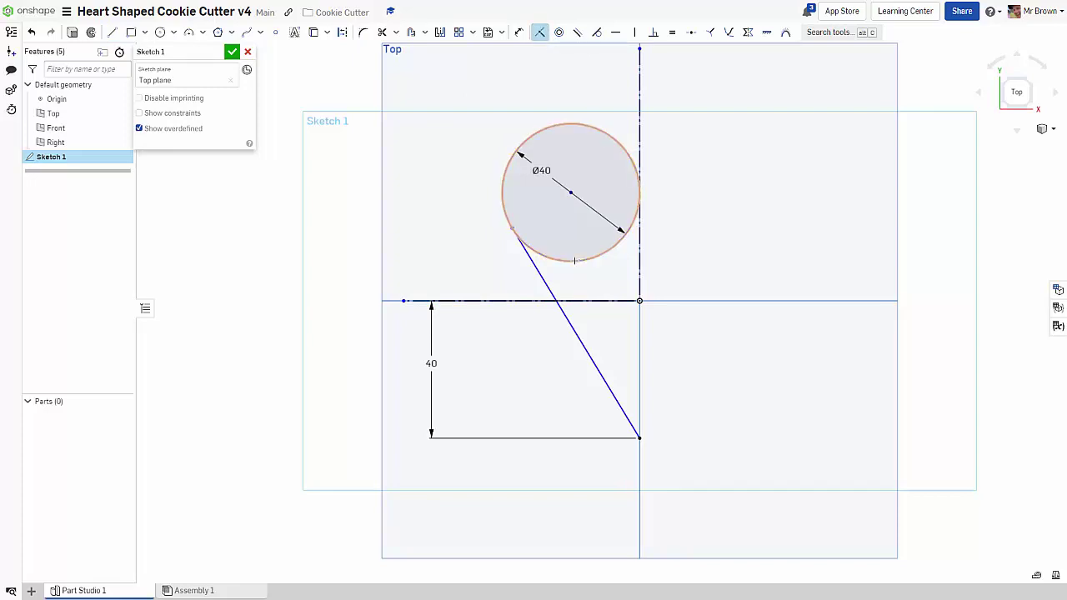
pyautogui.click(574, 261)
pyautogui.click(630, 309)
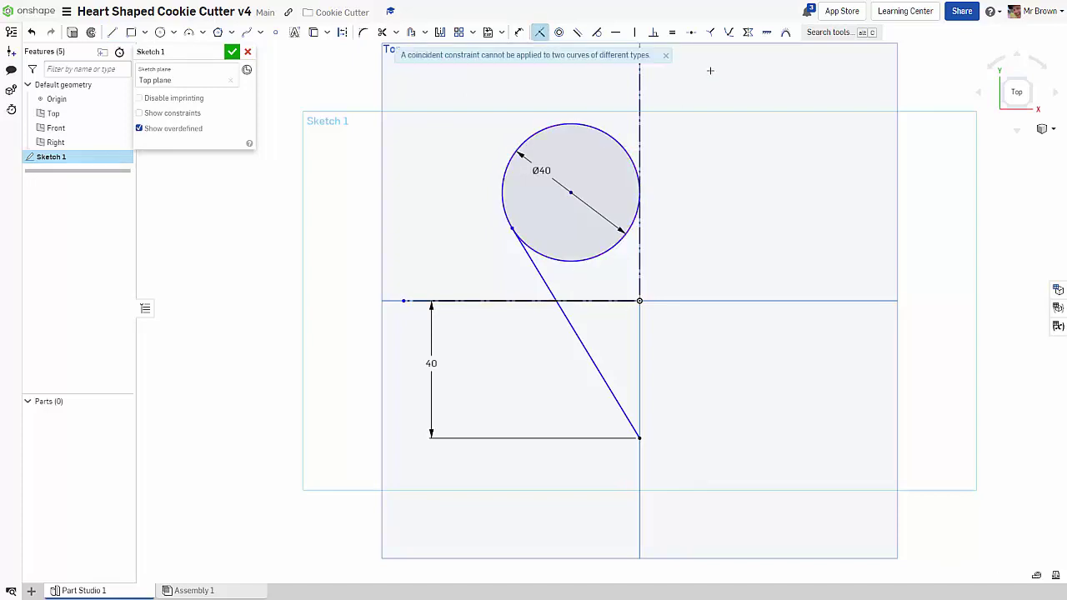
pyautogui.press('Escape')
pyautogui.click(597, 32)
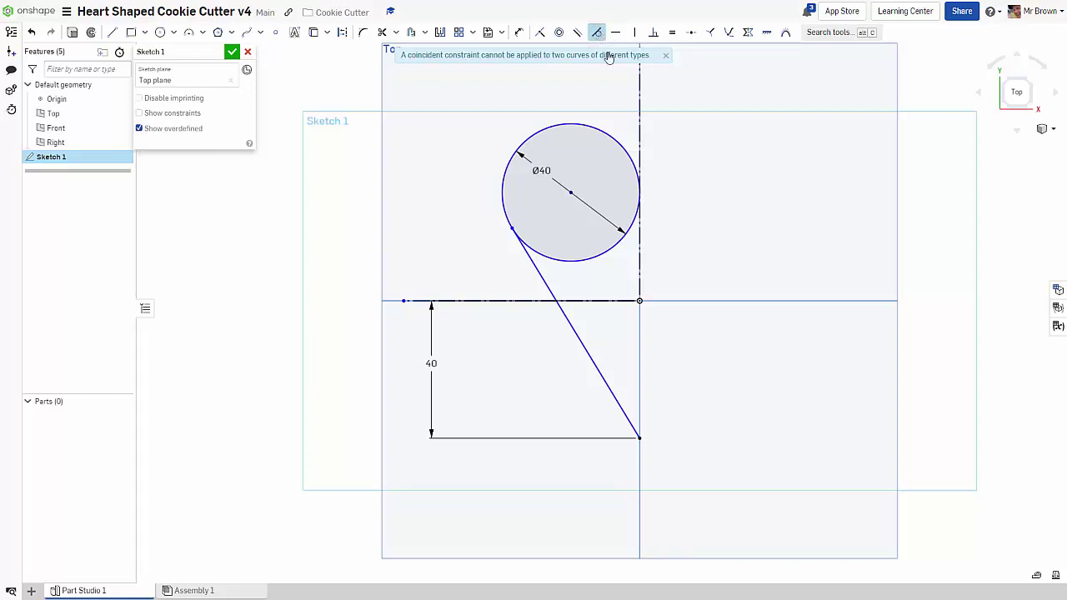
pyautogui.click(577, 261)
pyautogui.click(583, 301)
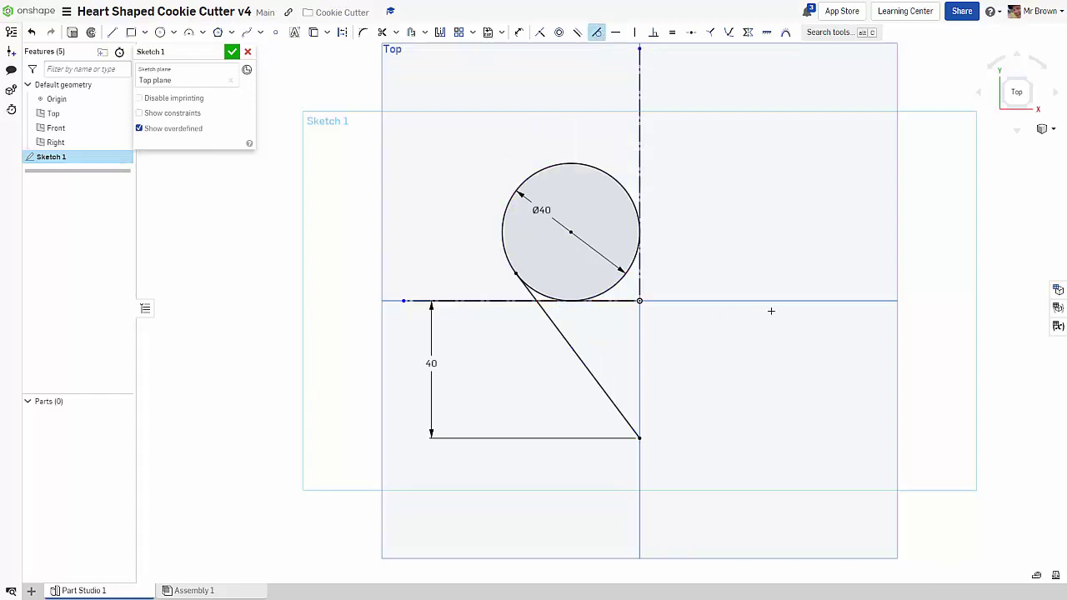
pyautogui.press('Escape')
# - Mirror the circle and slanted line across the vertical centre line
pyautogui.click(441, 34)
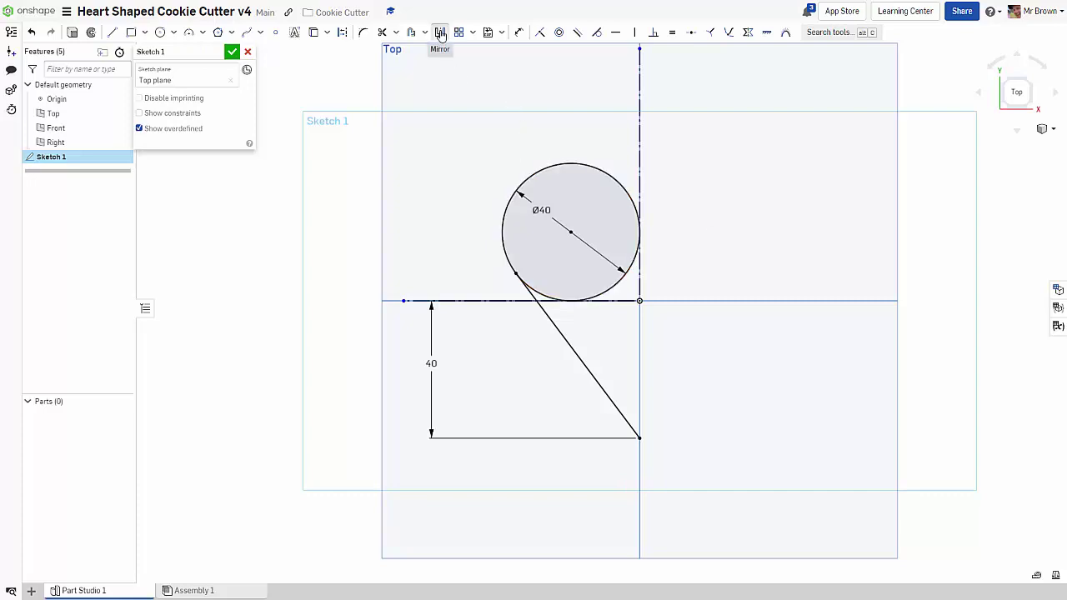
pyautogui.click(640, 364)
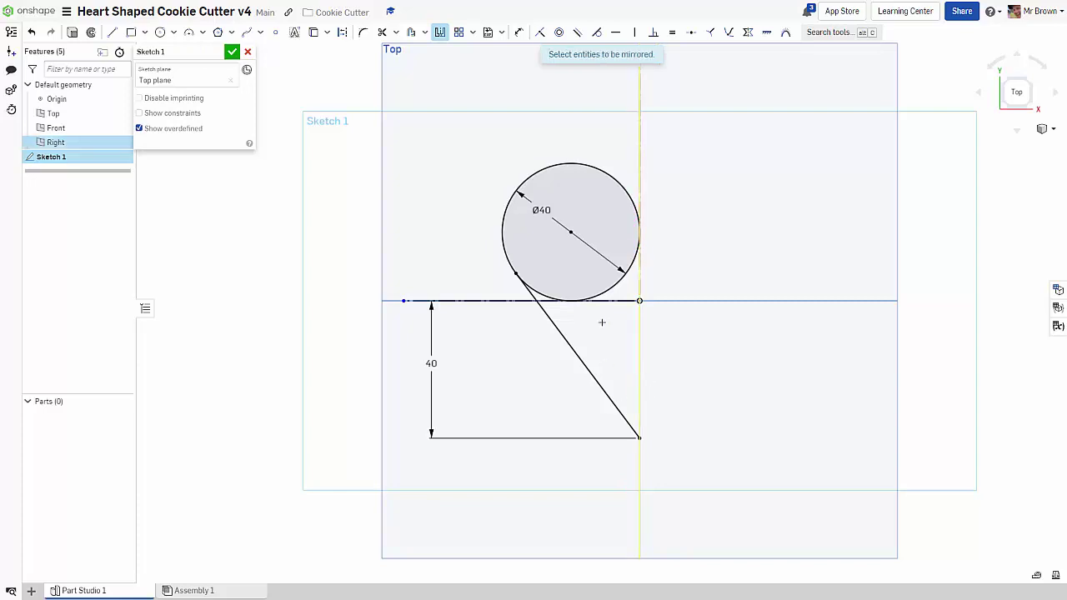
pyautogui.click(626, 275)
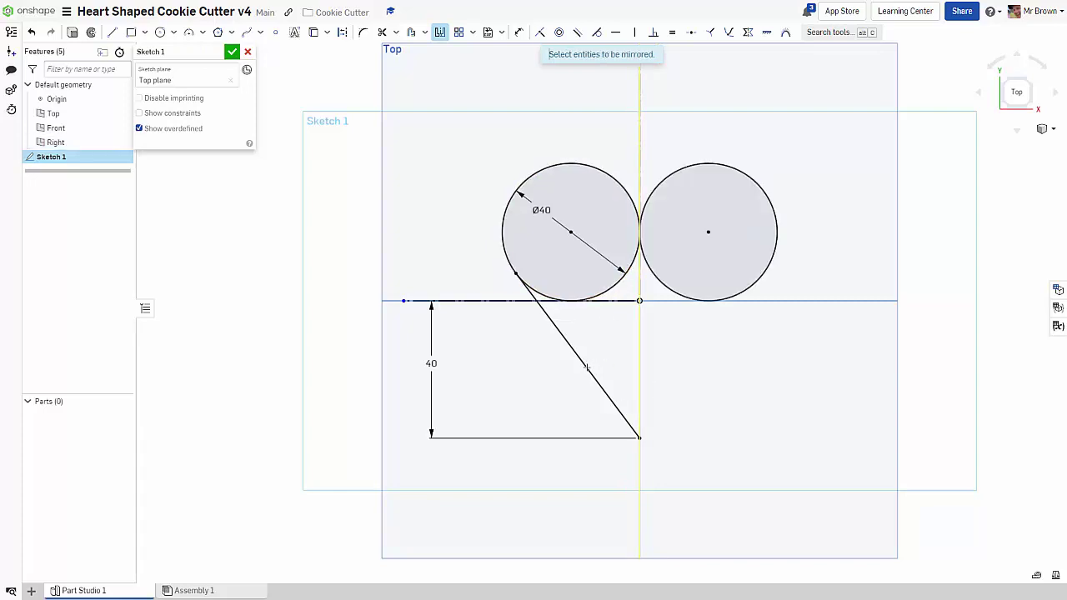
pyautogui.click(586, 367)
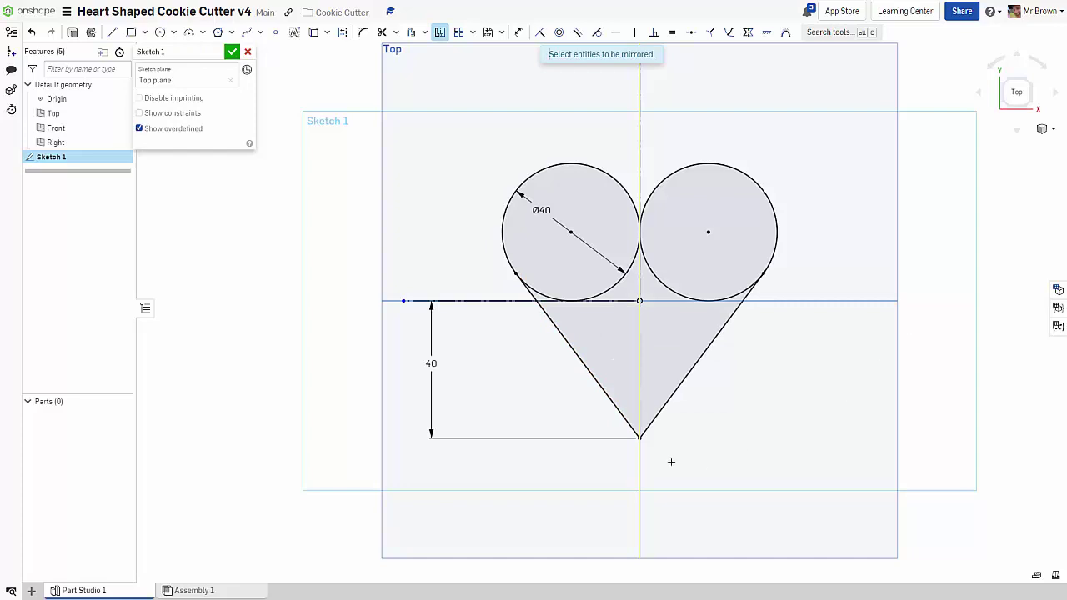
pyautogui.scroll(3, 671, 461)
pyautogui.scroll(-3, 691, 333)
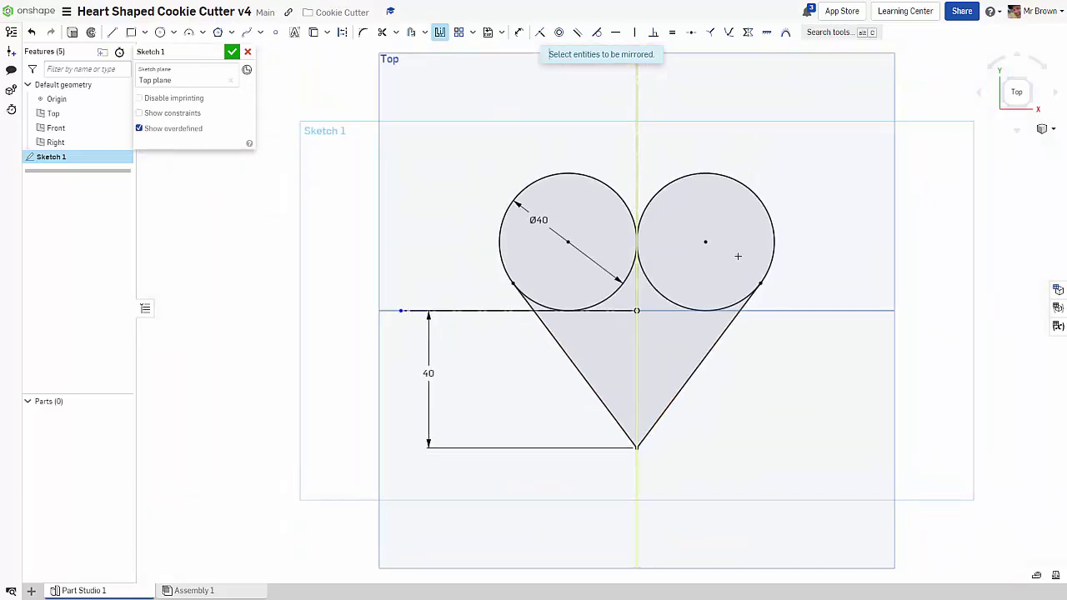
pyautogui.rightClick(344, 209)
pyautogui.click(357, 219)
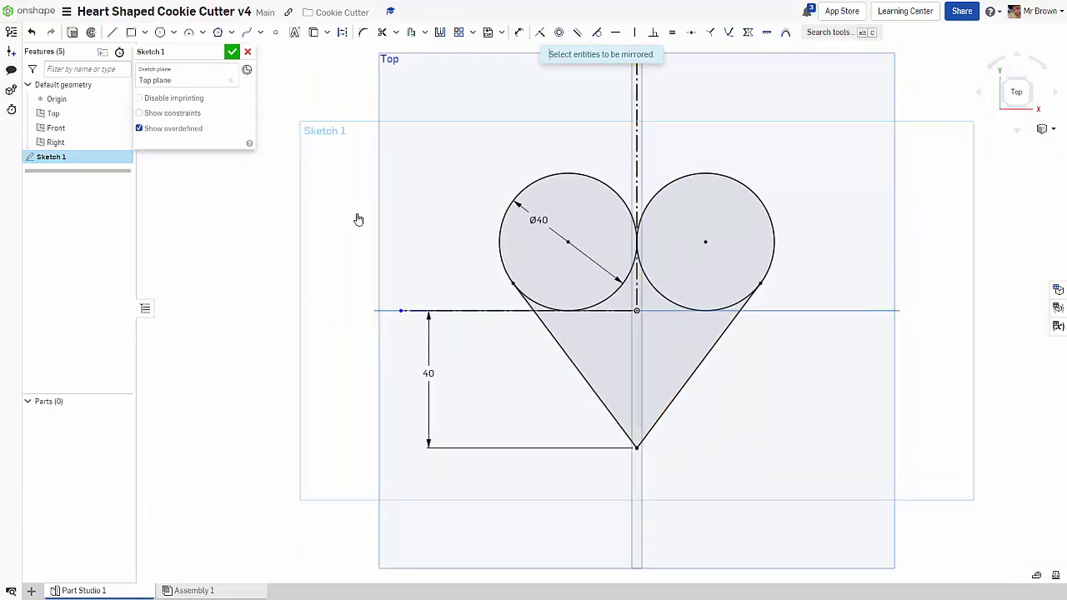
# - Hide the default planes and trim both inner lower arcs and the inner horizontal segment
pyautogui.scroll(1, 754, 354)
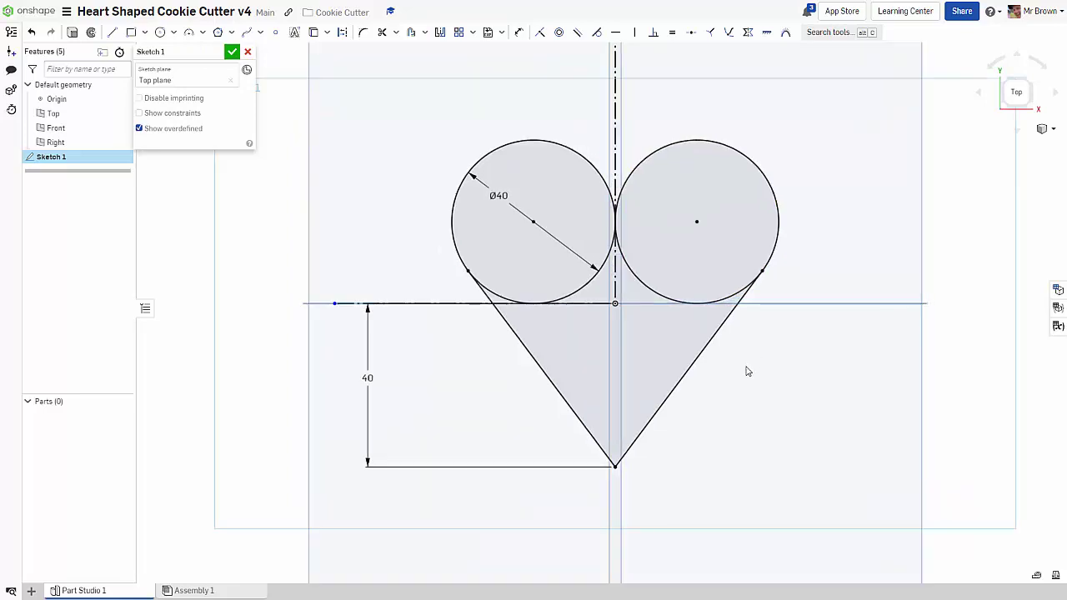
pyautogui.click(1017, 91)
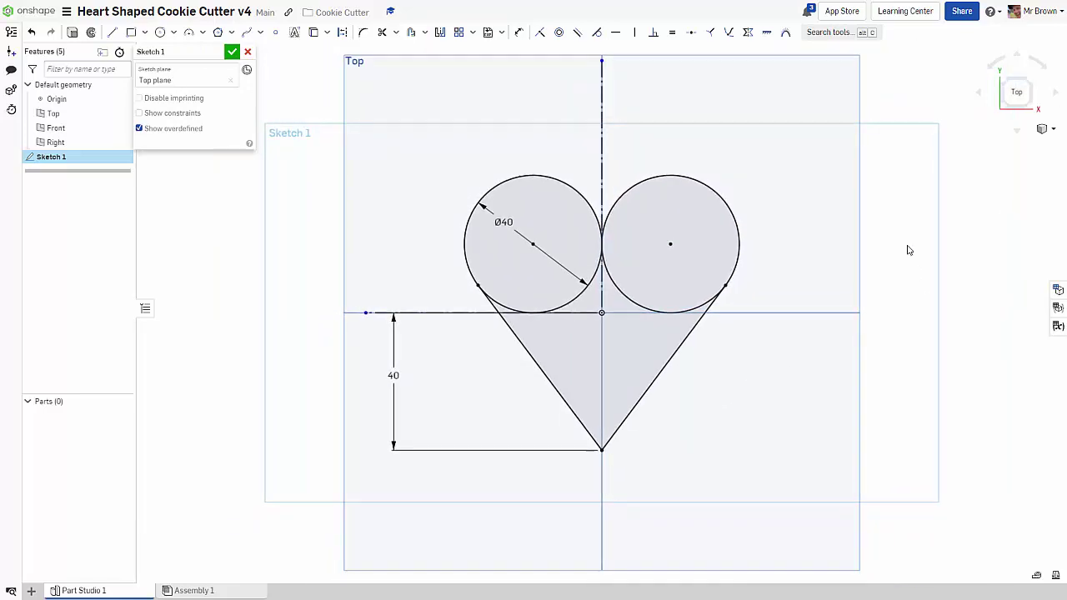
pyautogui.press('p')
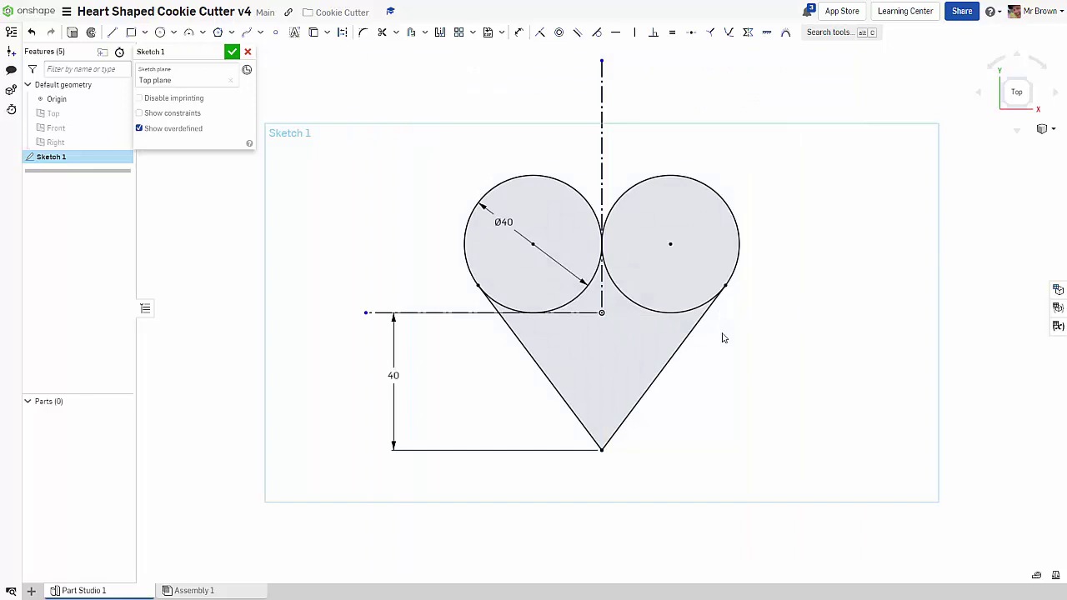
pyautogui.click(382, 32)
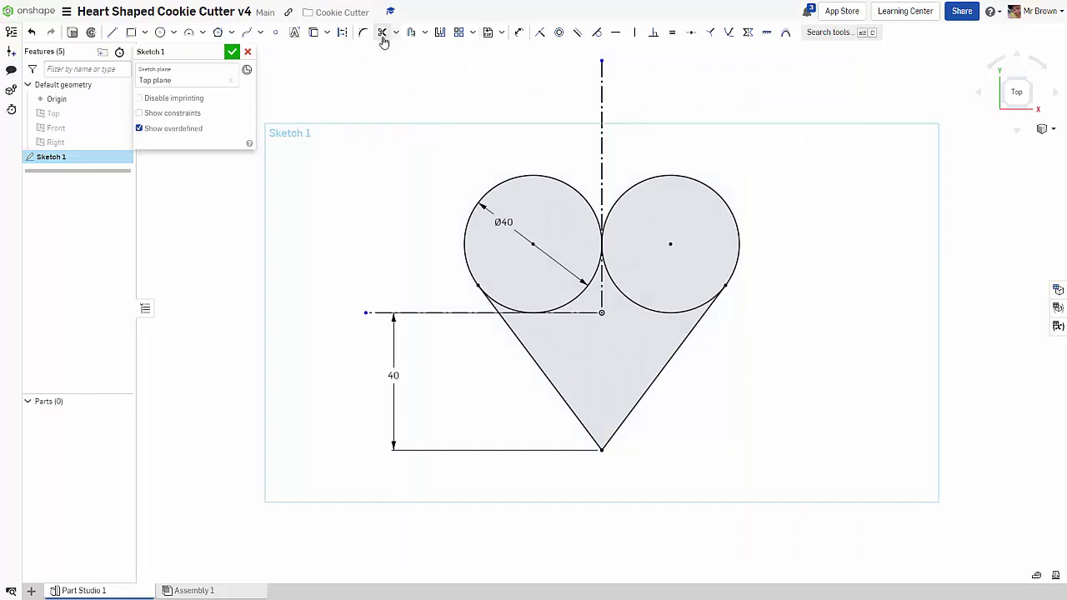
pyautogui.click(573, 299)
pyautogui.click(519, 308)
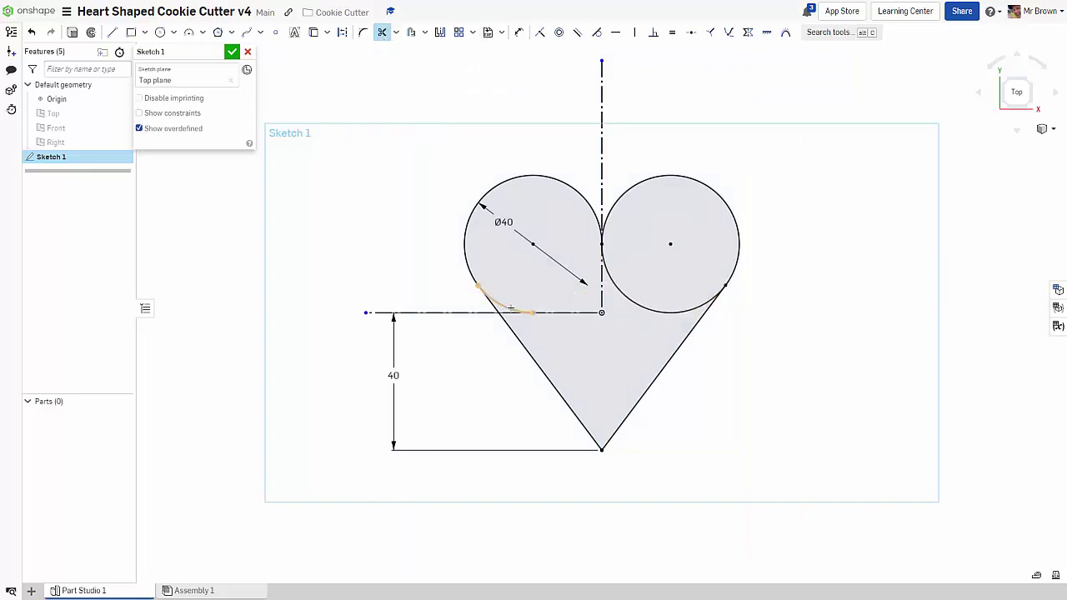
pyautogui.click(677, 310)
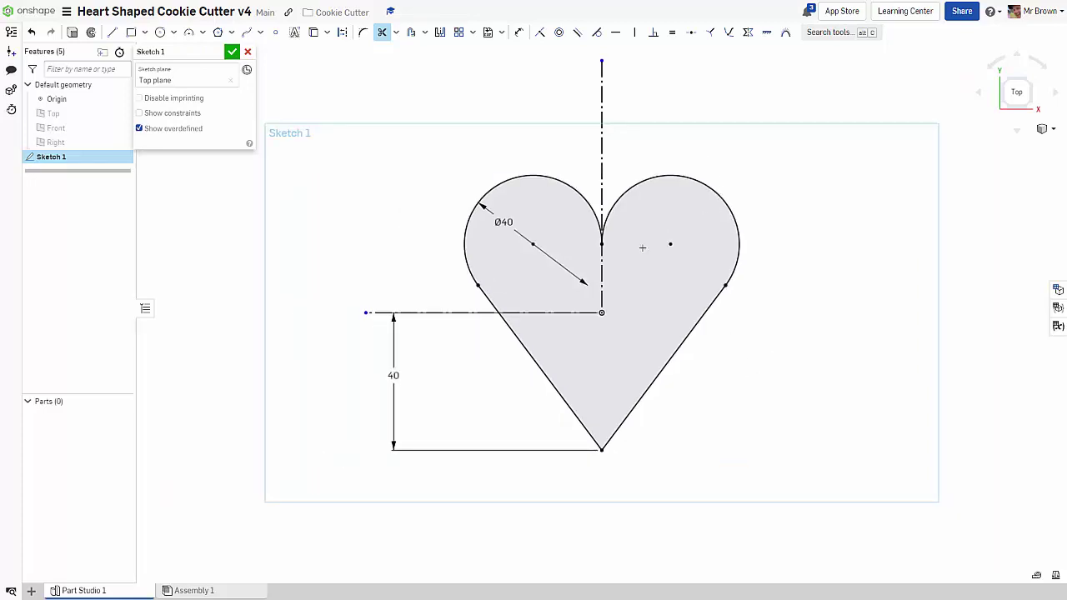
pyautogui.scroll(2, 643, 247)
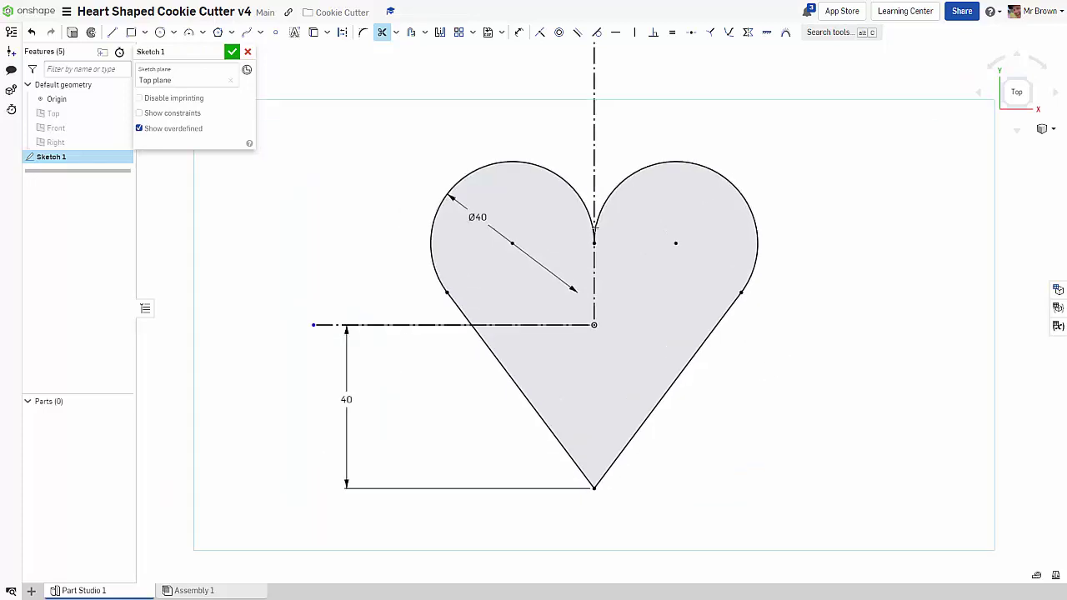
pyautogui.click(364, 34)
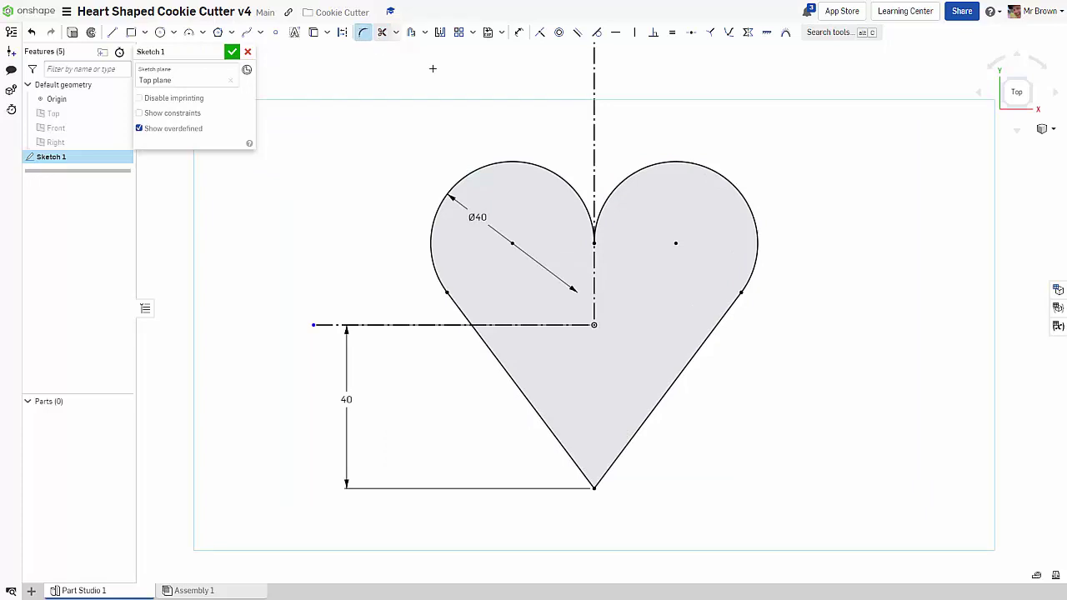
pyautogui.moveTo(592, 485); pyautogui.dragTo(630, 486)
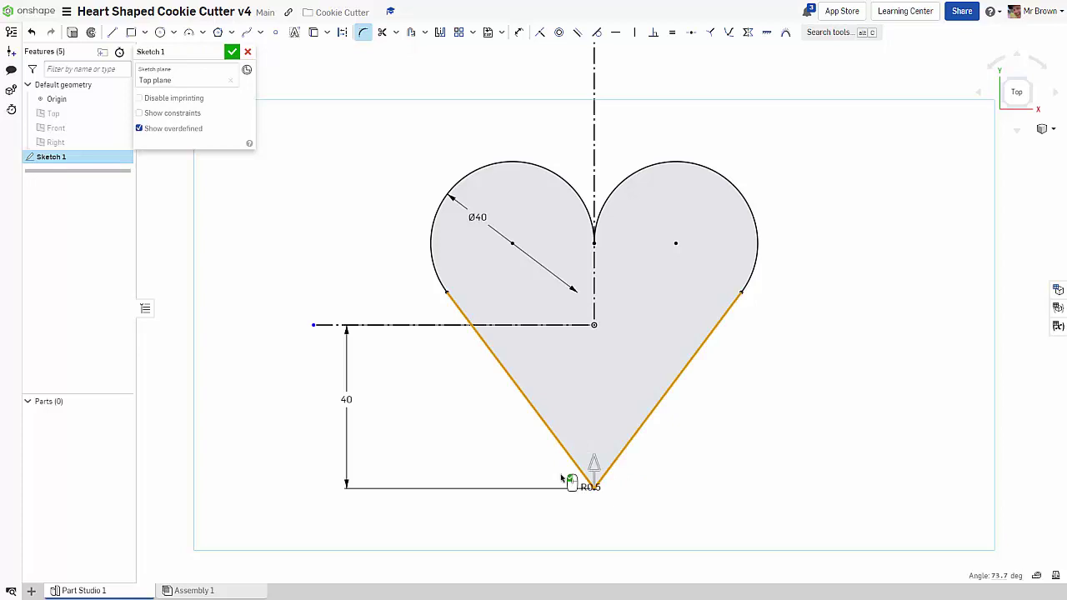
pyautogui.scroll(5, 572, 481)
pyautogui.moveTo(614, 498); pyautogui.dragTo(612, 486)
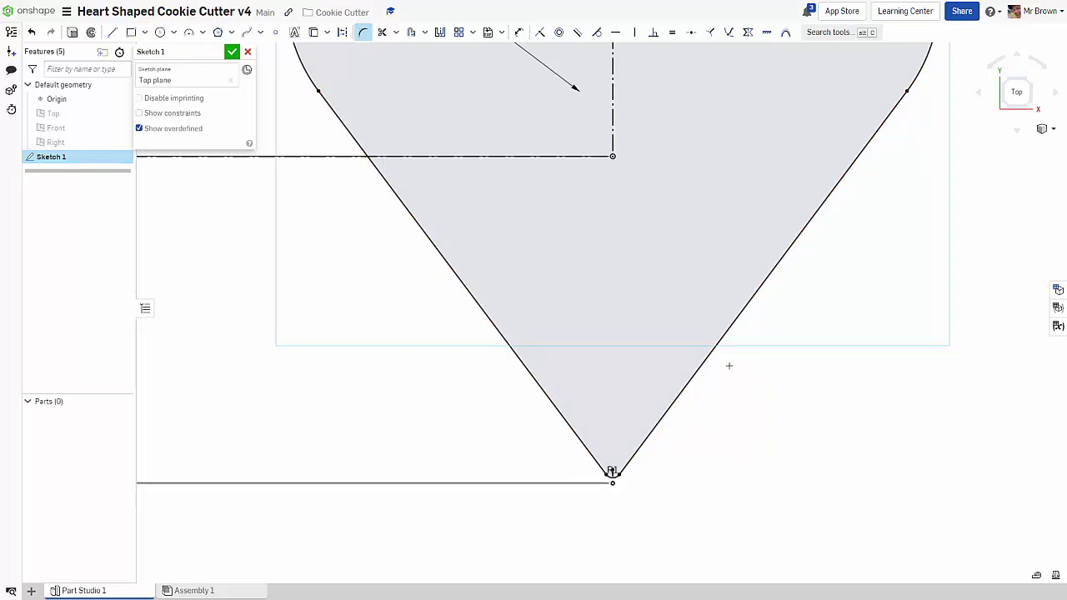
pyautogui.scroll(-5, 721, 301)
pyautogui.scroll(4, 697, 340)
pyautogui.scroll(3, 644, 307)
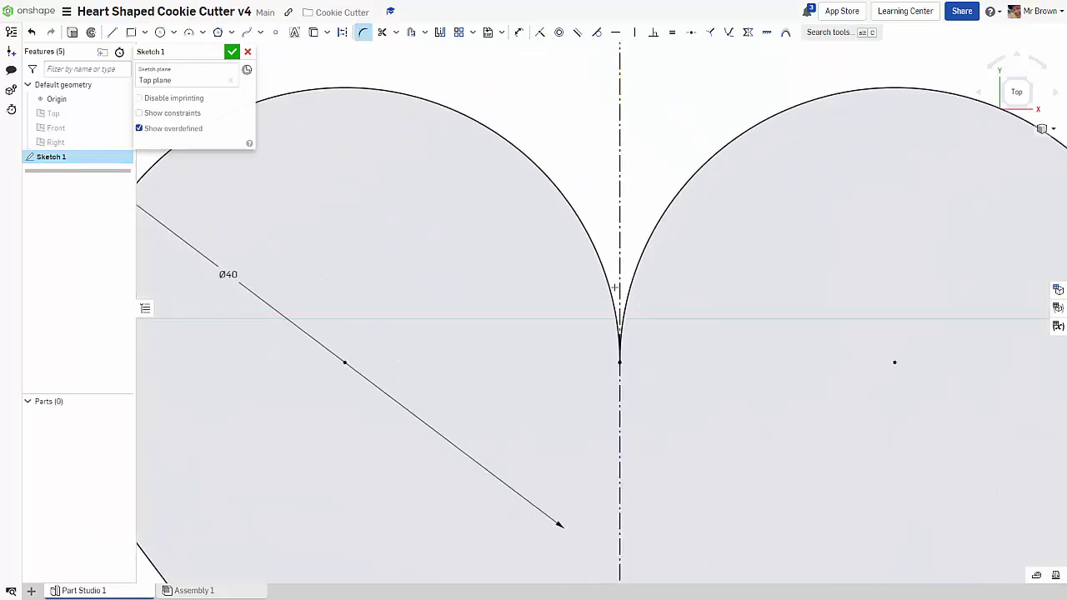
pyautogui.click(631, 288)
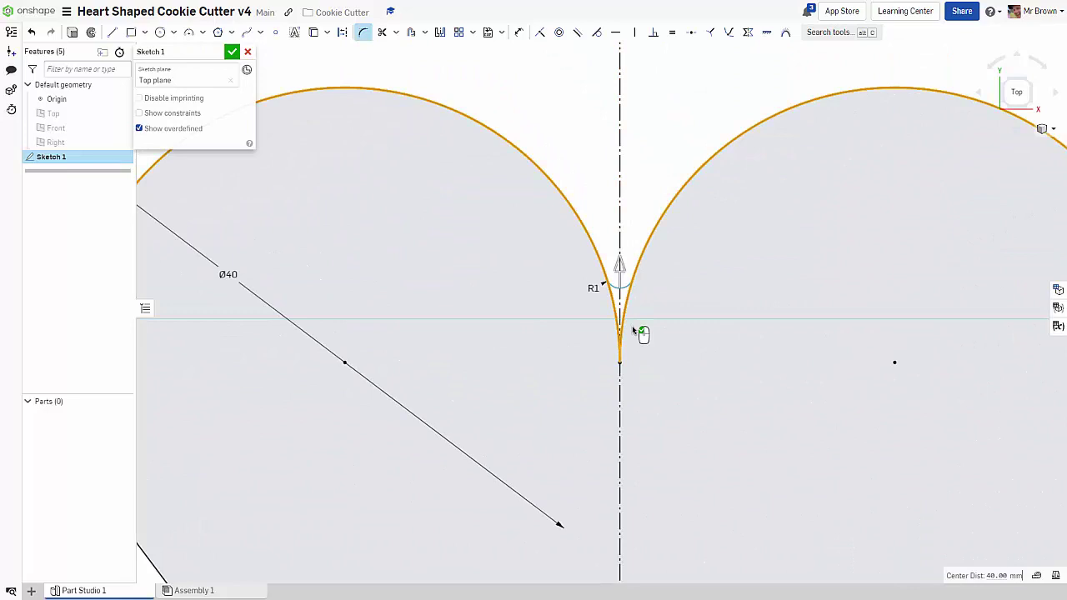
pyautogui.click(633, 332)
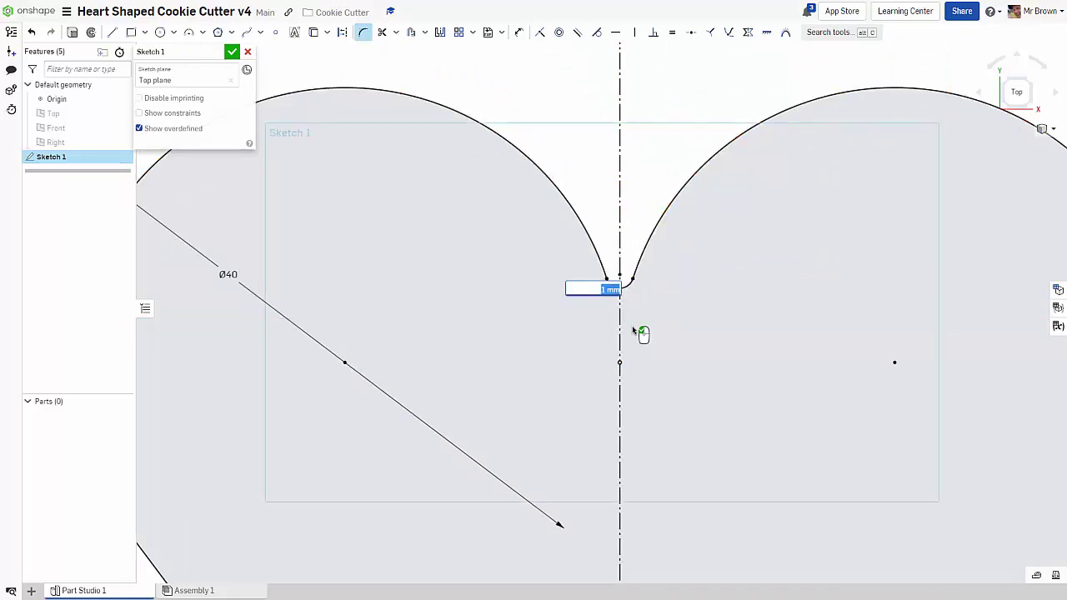
pyautogui.press('Return')
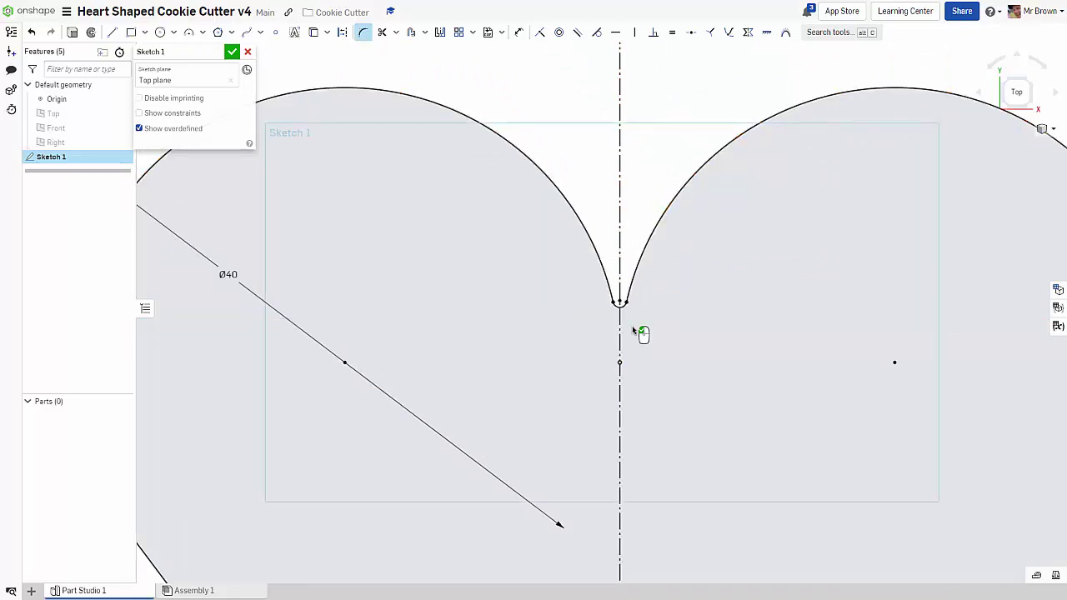
pyautogui.scroll(-5, 639, 331)
pyautogui.scroll(-5, 751, 313)
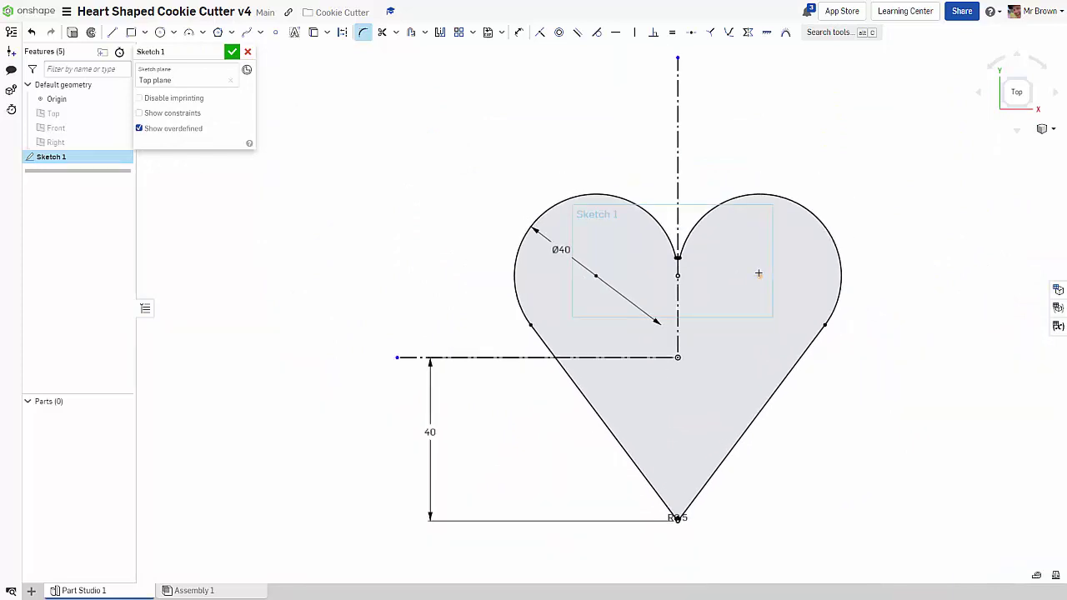
pyautogui.scroll(-5, 664, 287)
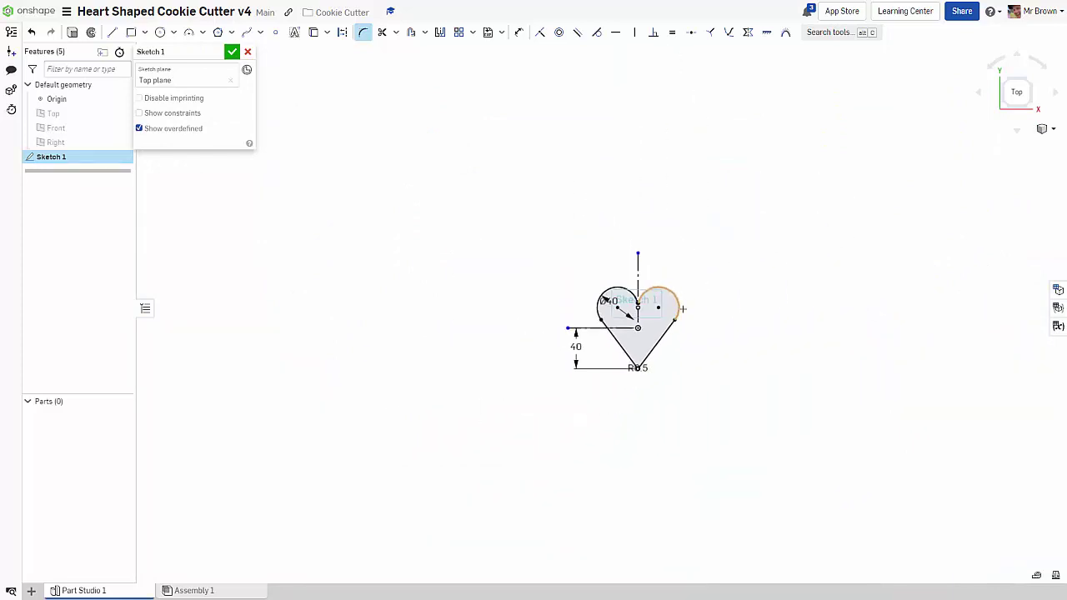
pyautogui.scroll(5, 676, 347)
pyautogui.scroll(5, 676, 347)
pyautogui.scroll(-5, 727, 302)
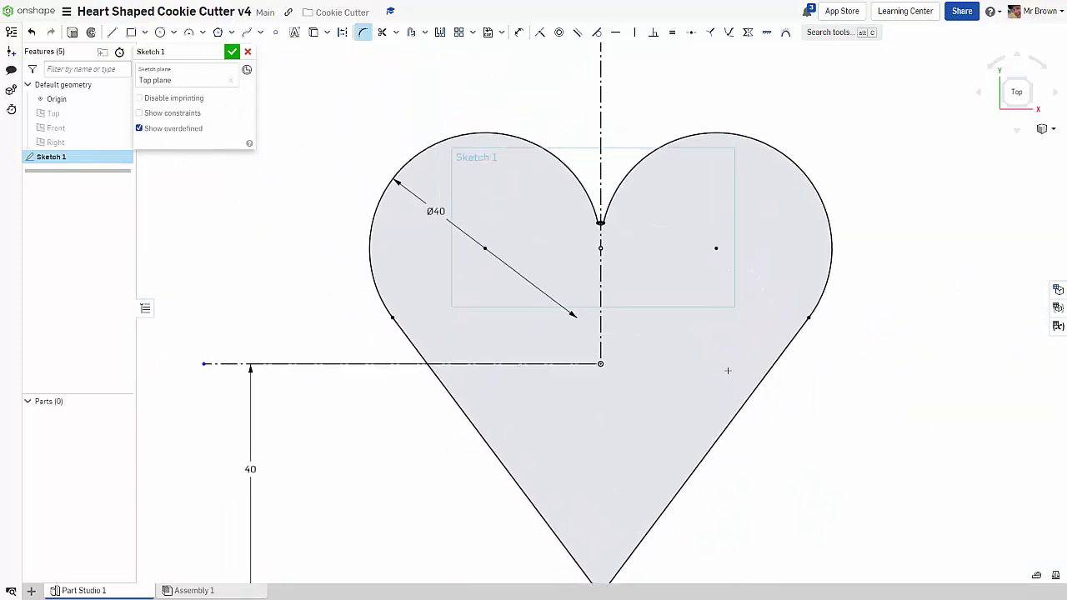
# - Select all five heart outline edges for offsetting
pyautogui.moveTo(657, 334); pyautogui.dragTo(640, 340, button='middle')
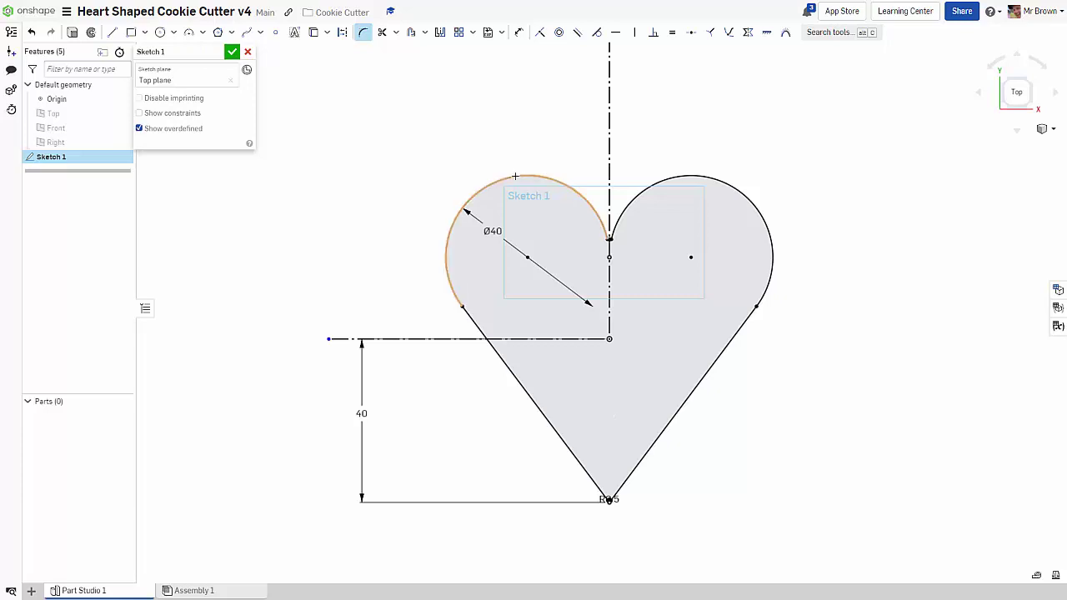
pyautogui.click(411, 32)
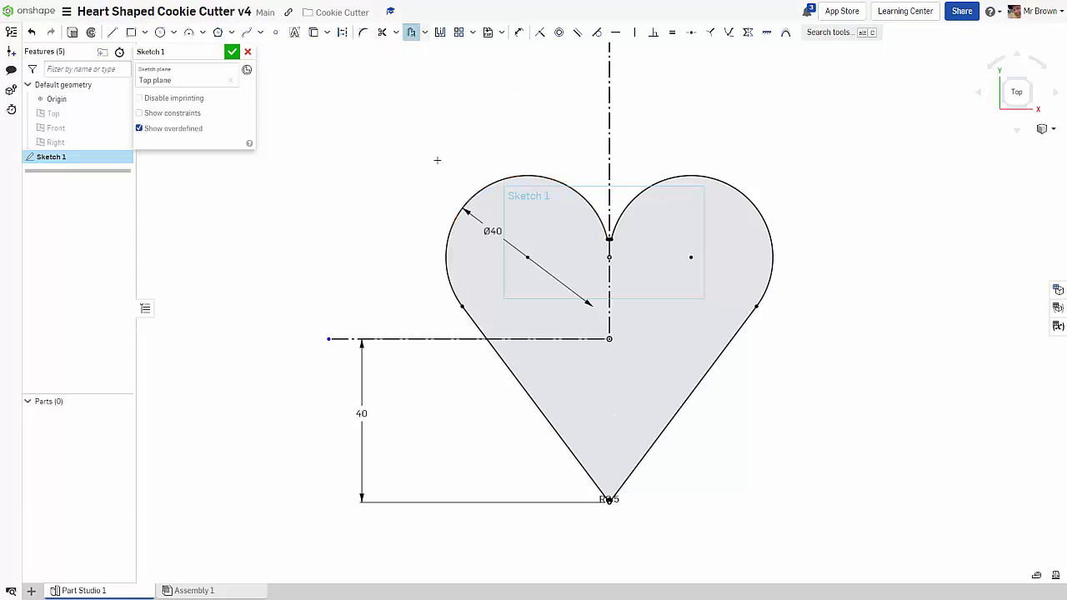
pyautogui.click(481, 332)
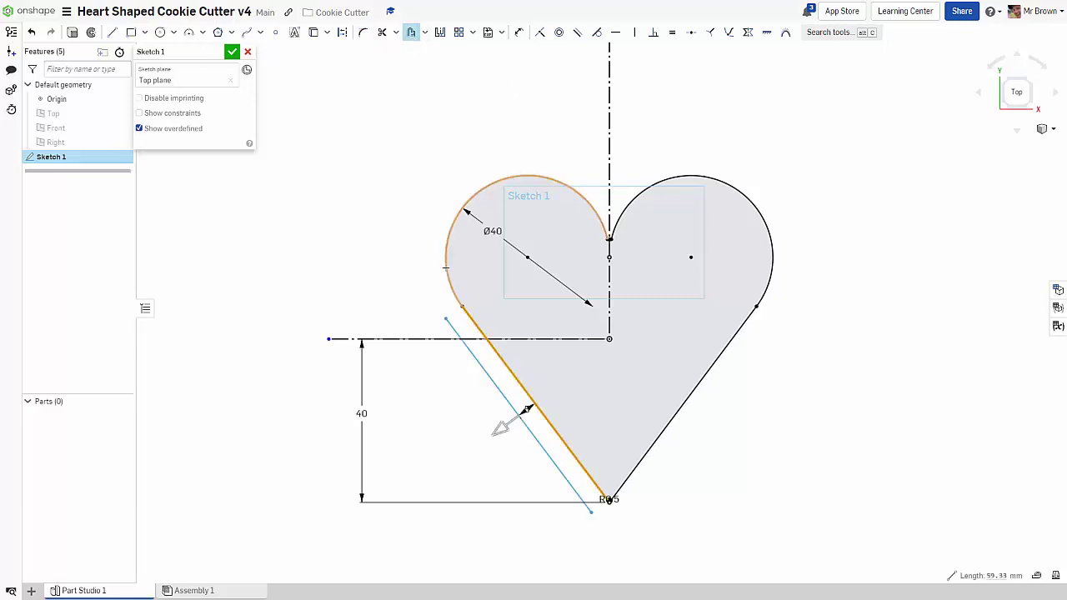
pyautogui.click(448, 274)
pyautogui.click(645, 193)
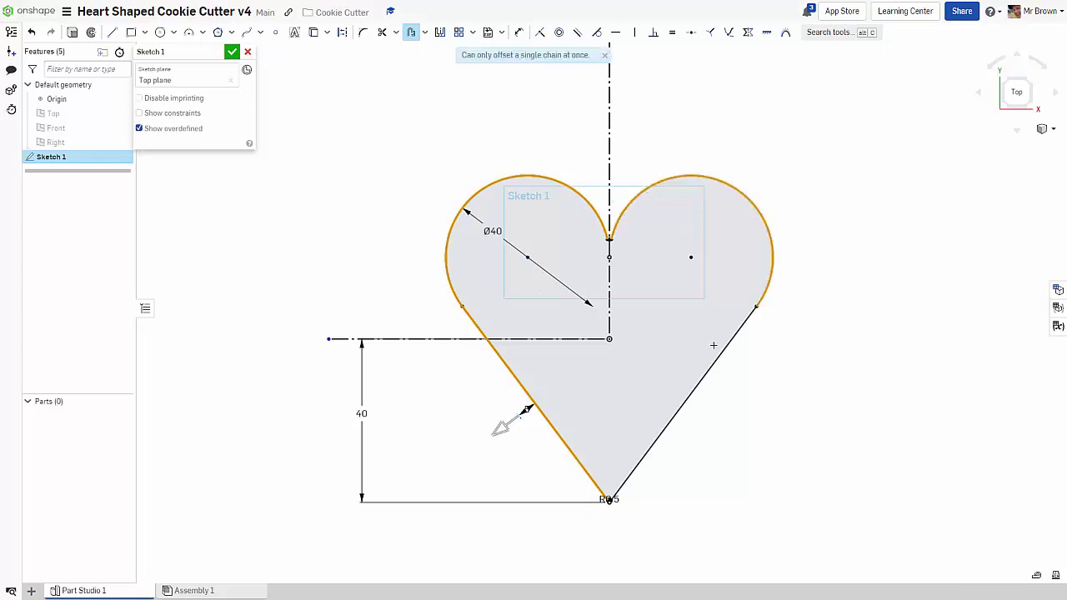
pyautogui.click(698, 389)
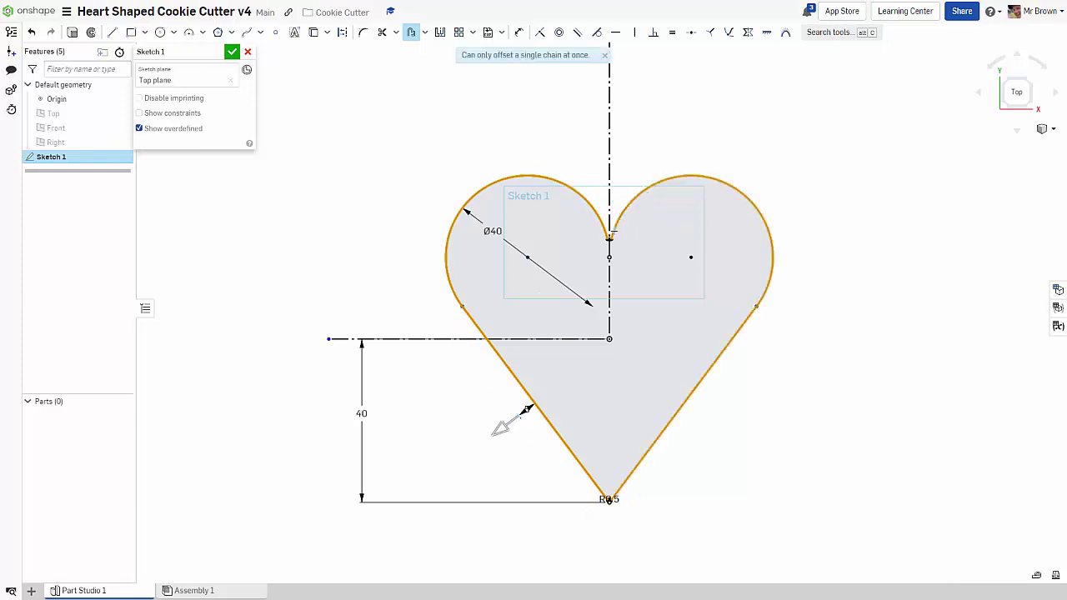
pyautogui.scroll(5, 613, 240)
pyautogui.scroll(4, 573, 221)
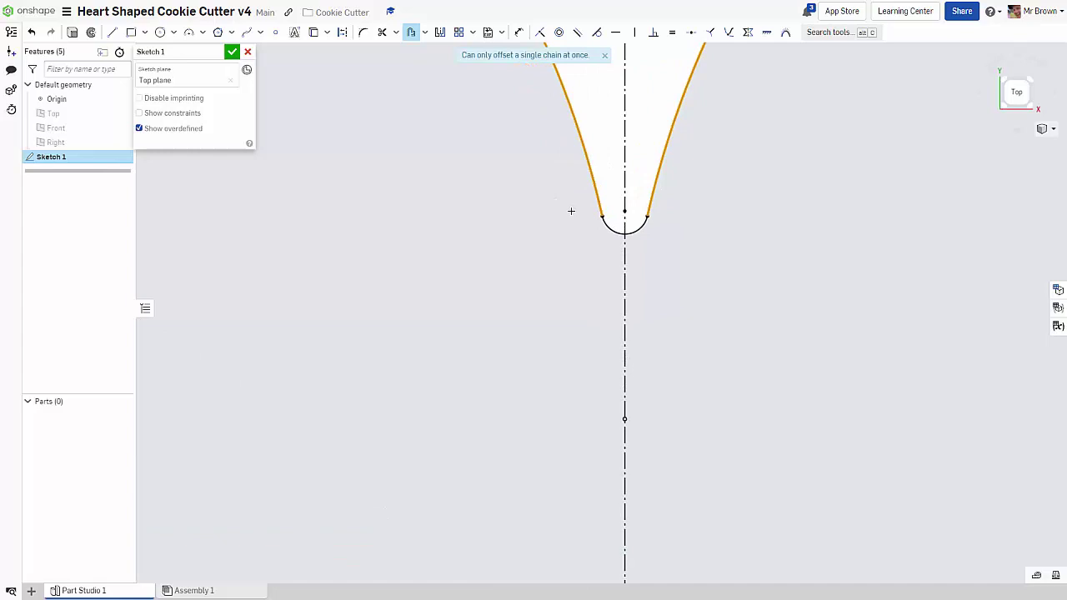
pyautogui.click(609, 235)
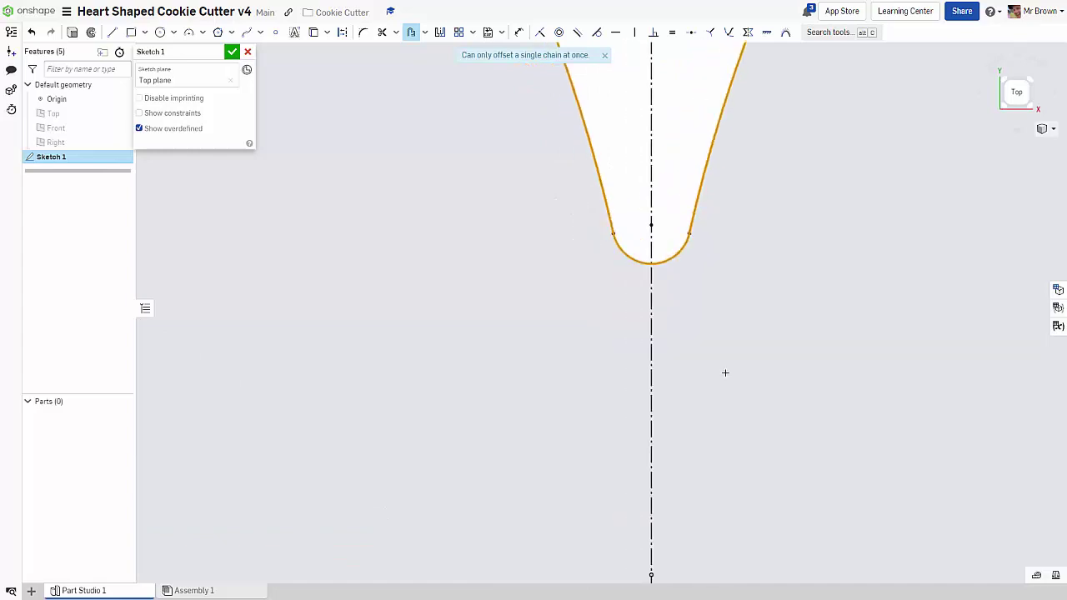
# - Place the offset outline outside the heart at 2 mm
pyautogui.scroll(-6, 733, 375)
pyautogui.scroll(5, 689, 334)
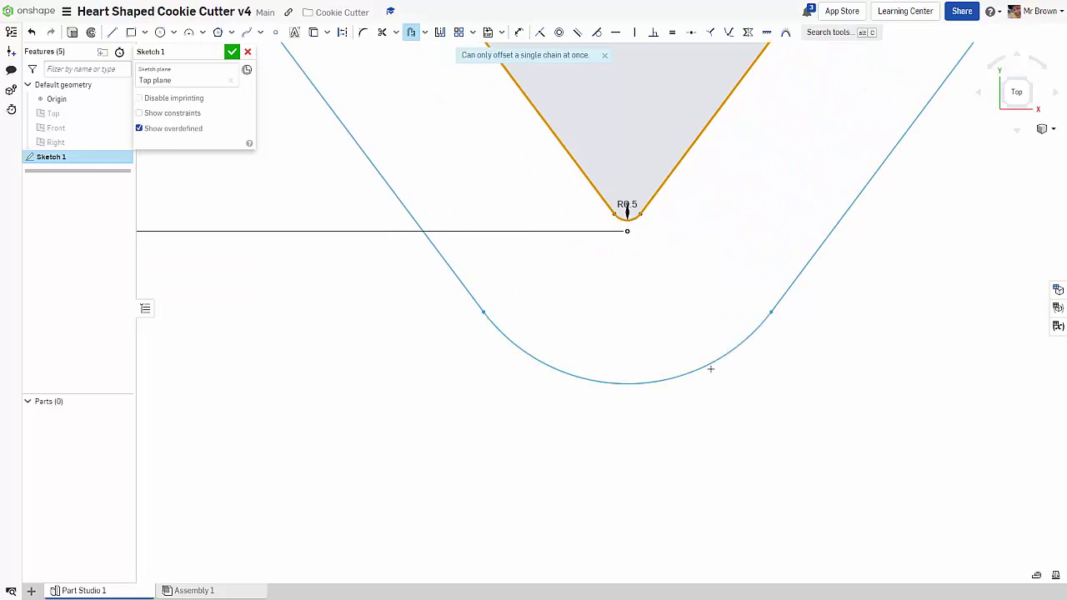
pyautogui.scroll(-5, 679, 317)
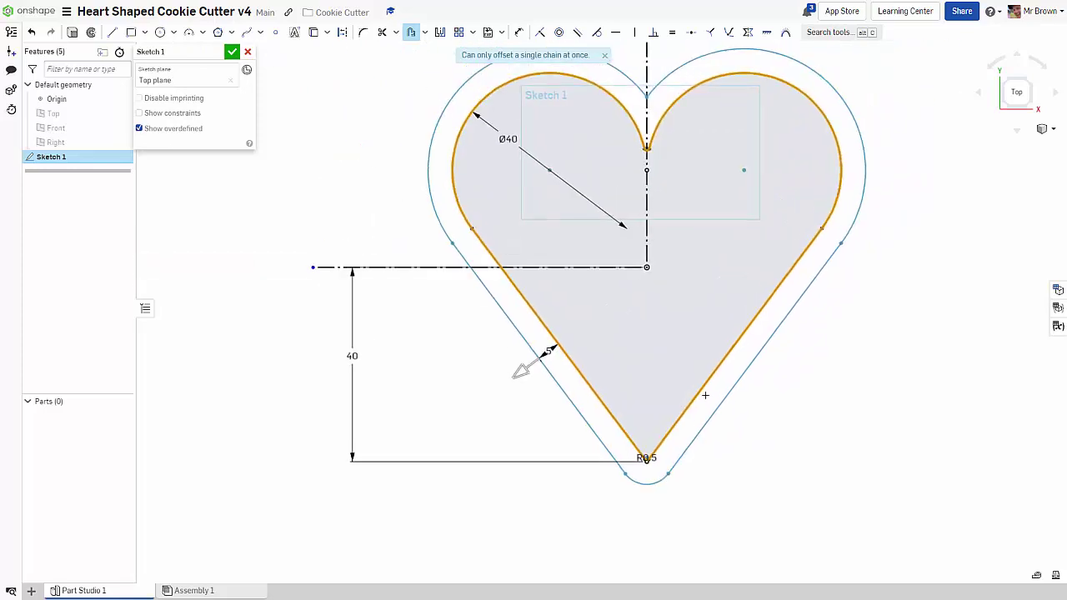
pyautogui.scroll(-4, 675, 379)
pyautogui.scroll(8, 589, 404)
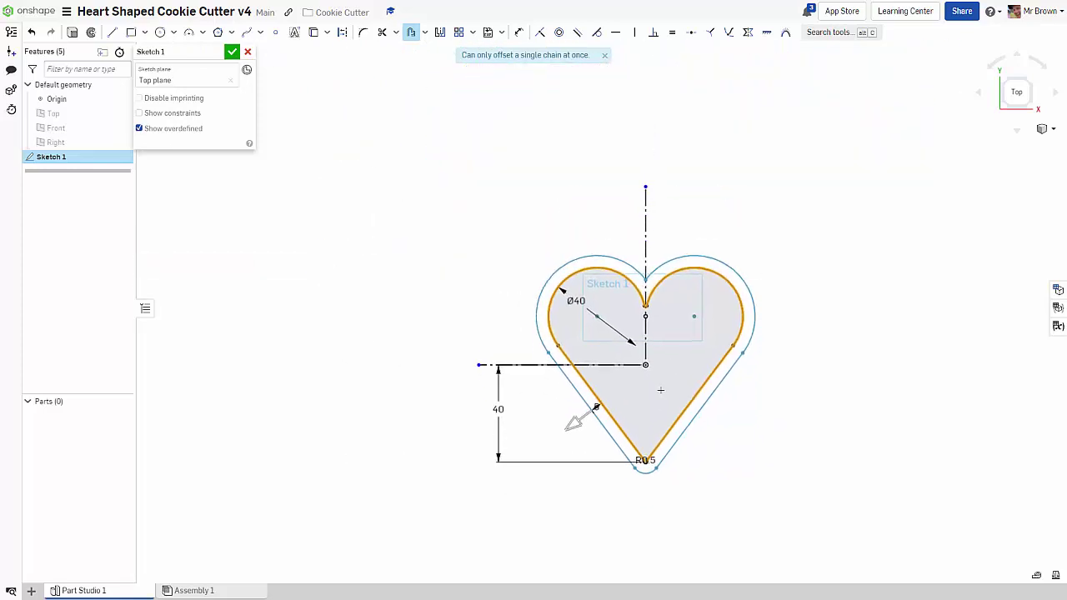
pyautogui.scroll(3, 588, 404)
pyautogui.click(607, 403)
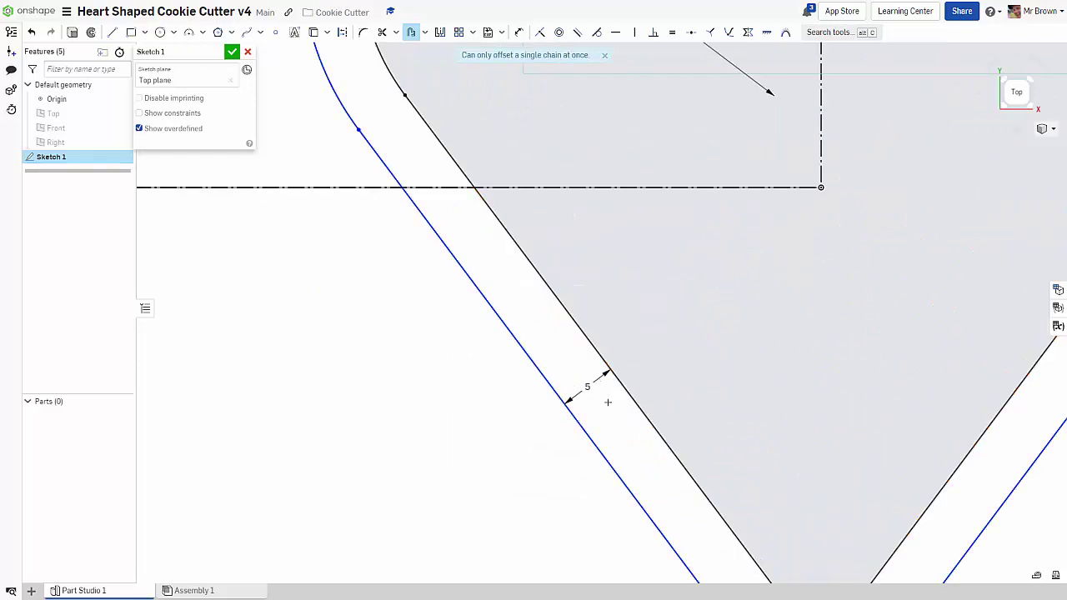
pyautogui.write('2')
pyautogui.press('Return')
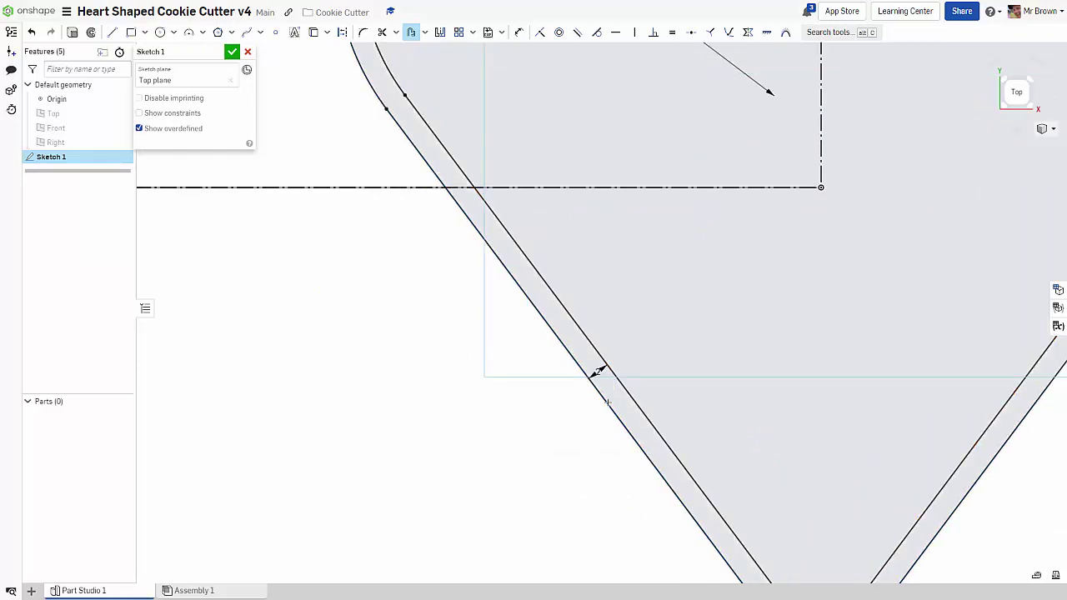
pyautogui.scroll(-5, 608, 403)
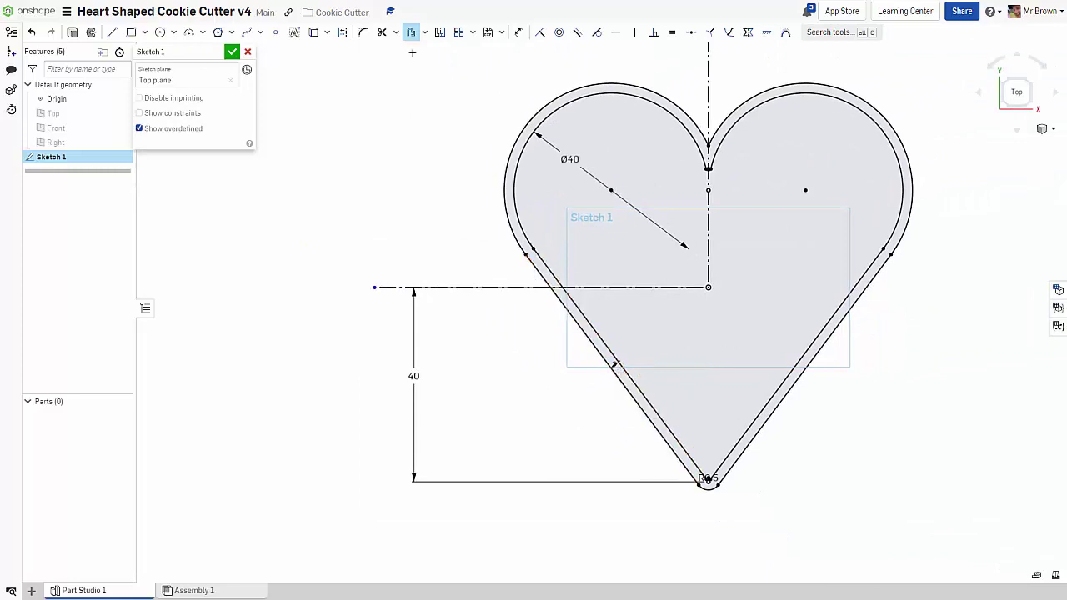
# - Offset the full outer wall chain 5 mm outward to outline the lip
pyautogui.click(507, 151)
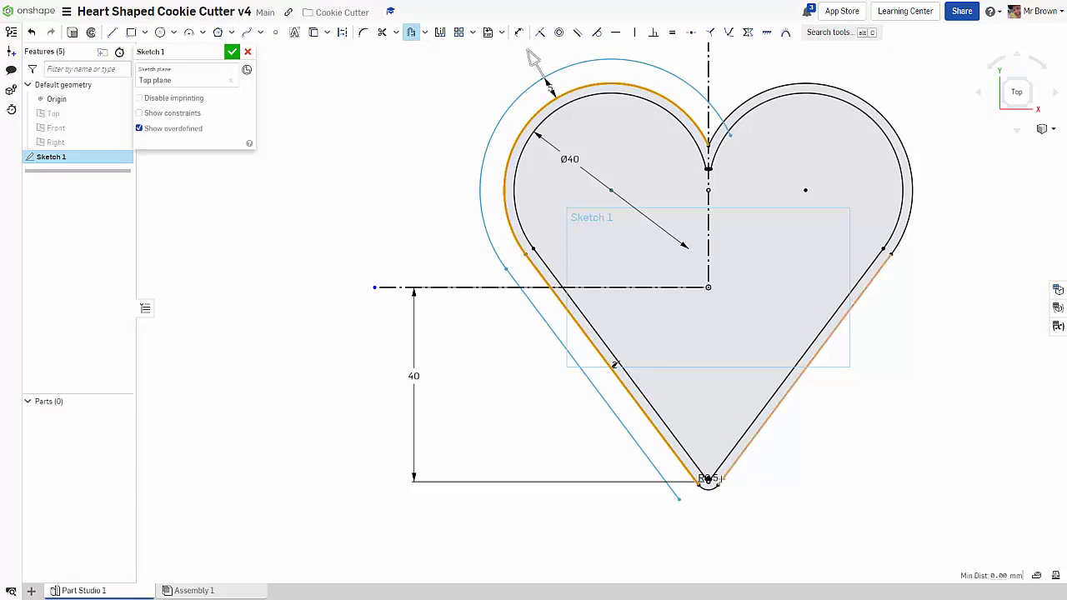
pyautogui.click(704, 487)
pyautogui.click(728, 465)
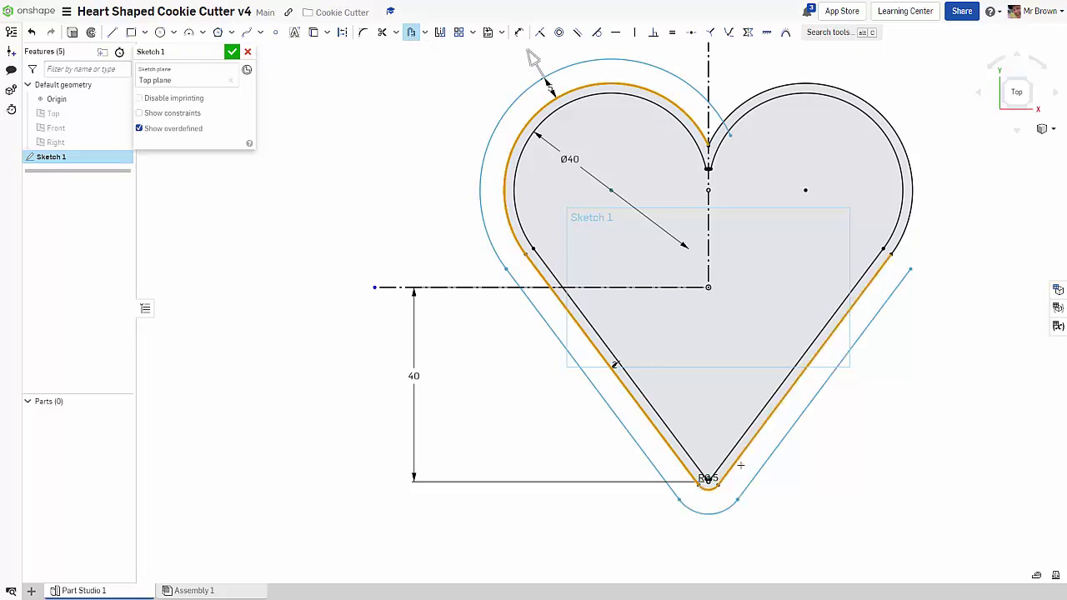
pyautogui.click(911, 191)
pyautogui.scroll(5, 735, 115)
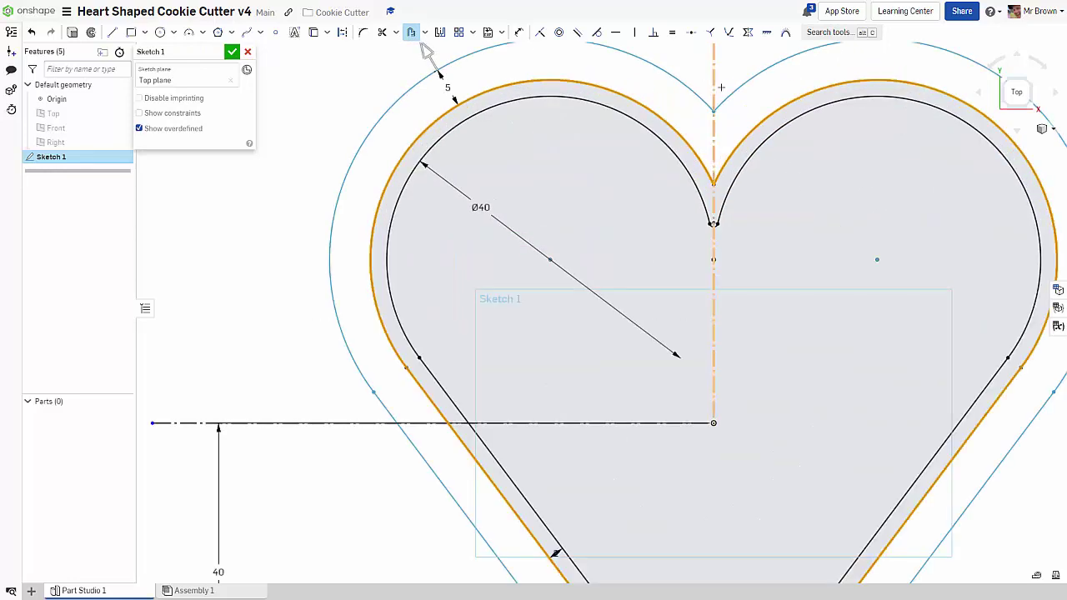
pyautogui.click(700, 279)
pyautogui.scroll(-5, 705, 275)
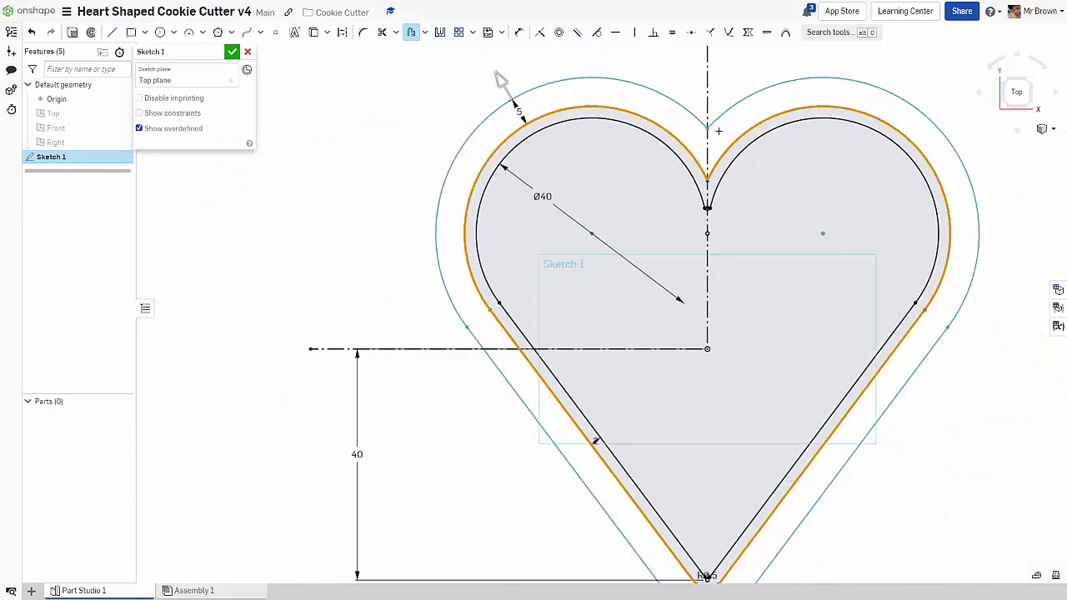
pyautogui.click(721, 129)
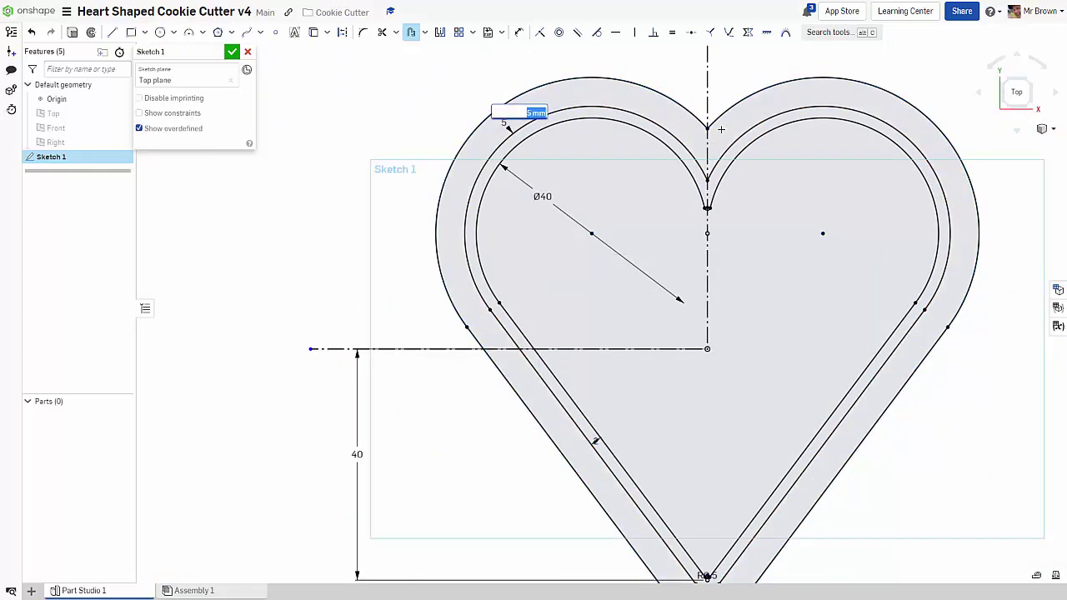
pyautogui.press('Return')
pyautogui.scroll(-1, 721, 129)
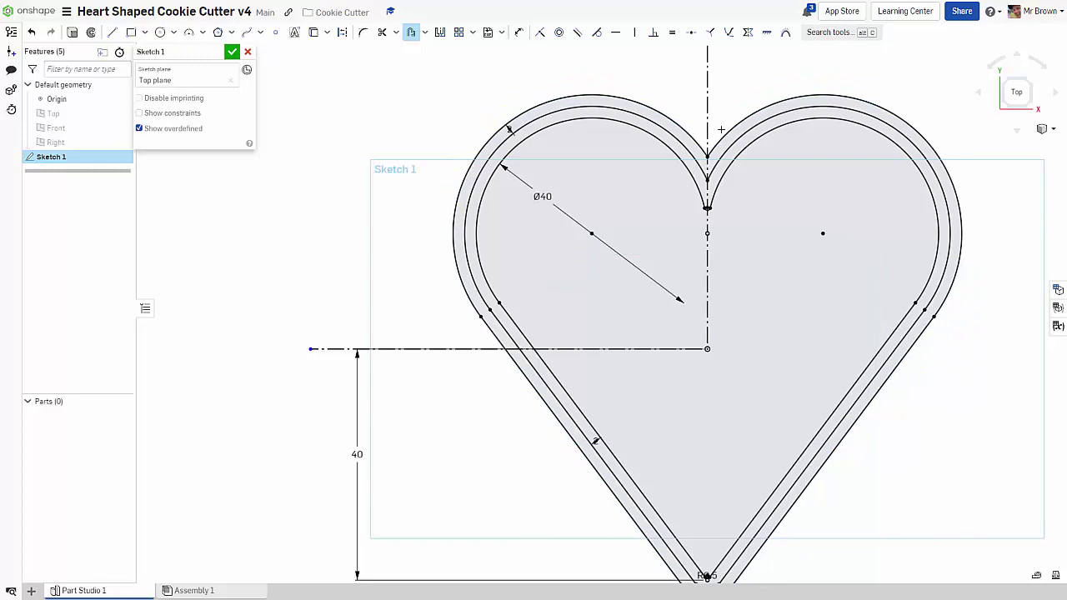
pyautogui.scroll(-2, 738, 238)
pyautogui.moveTo(722, 260); pyautogui.dragTo(648, 249, button='middle')
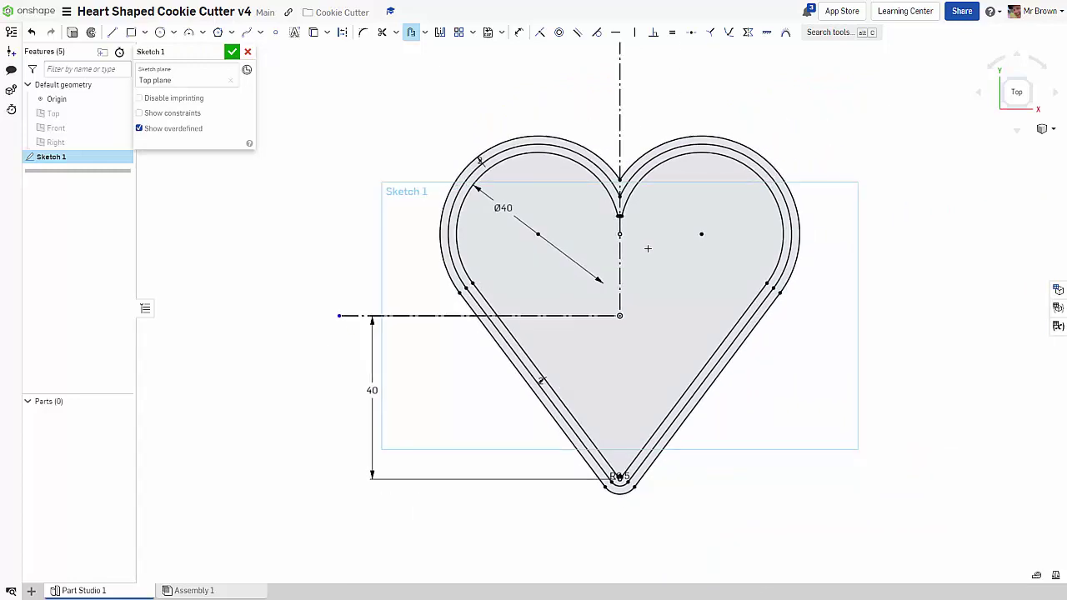
# - Close Sketch 1, switch to isometric view, and show the Top plane
pyautogui.click(232, 53)
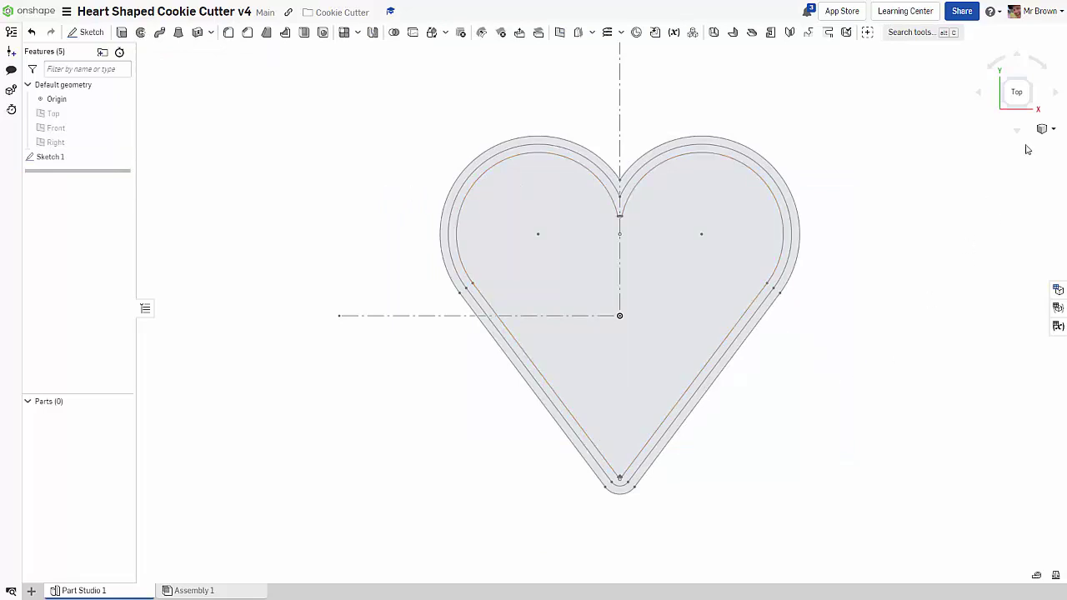
pyautogui.click(1048, 130)
pyautogui.click(1033, 146)
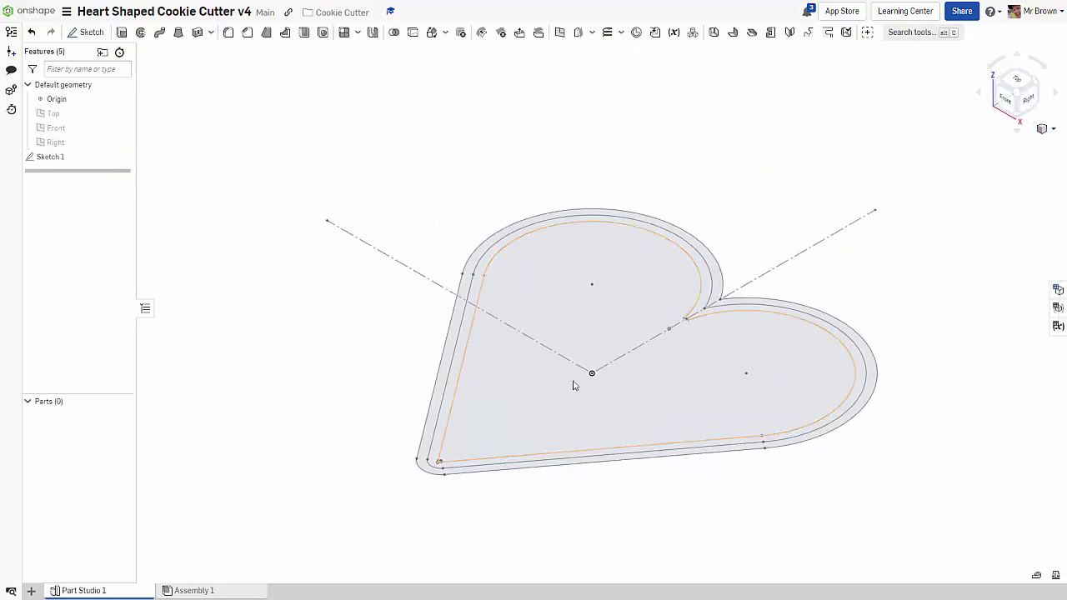
pyautogui.click(121, 113)
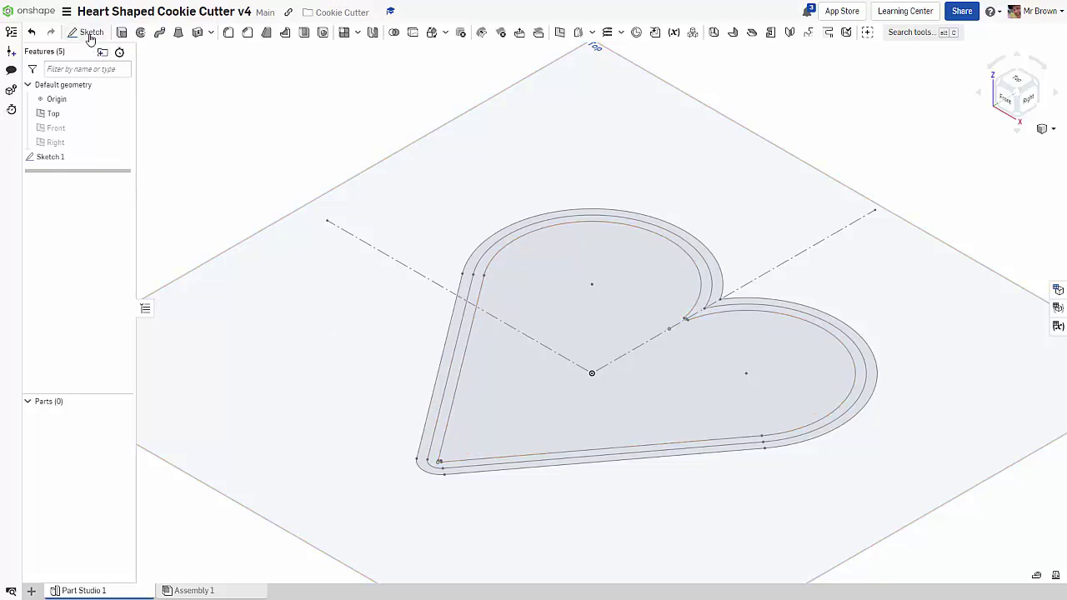
# - Extrude the thin wall band of Sketch 1 to a 30 mm depth
pyautogui.click(122, 33)
pyautogui.click(461, 334)
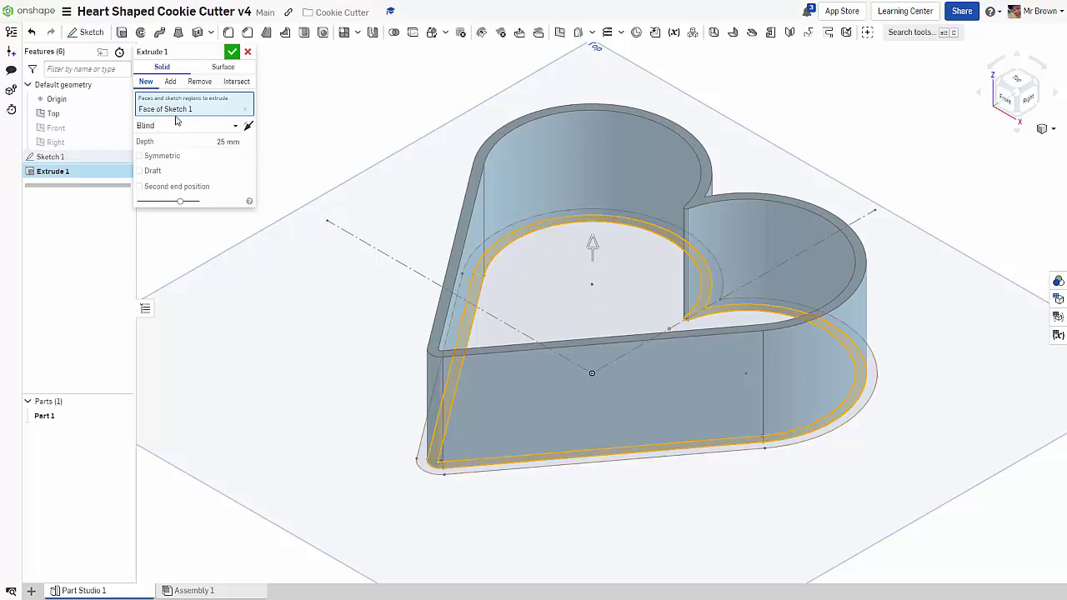
pyautogui.click(227, 142)
pyautogui.write('30')
pyautogui.press('Return')
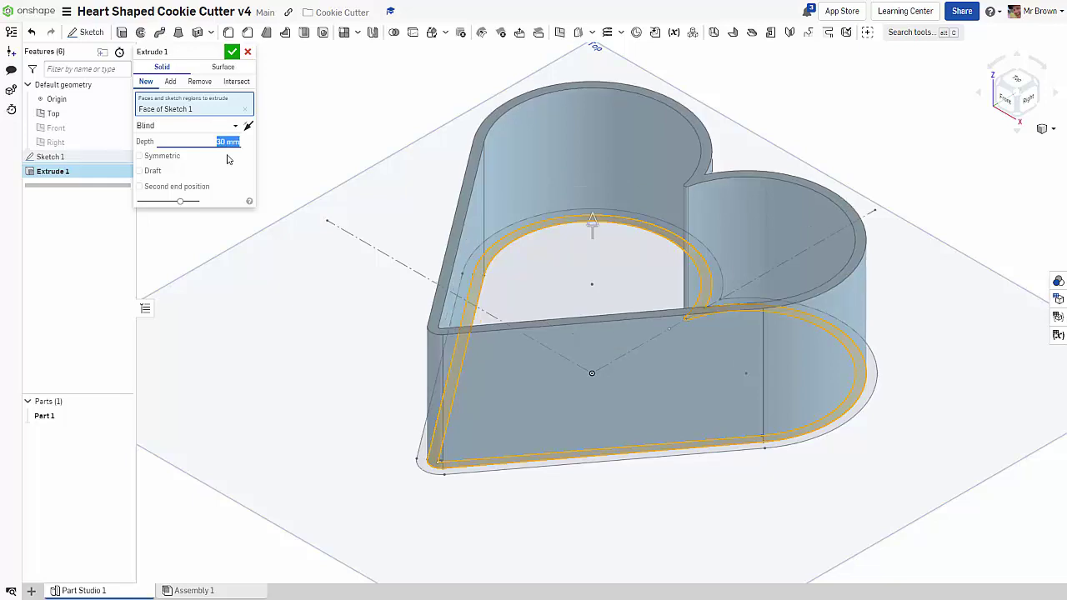
pyautogui.click(232, 51)
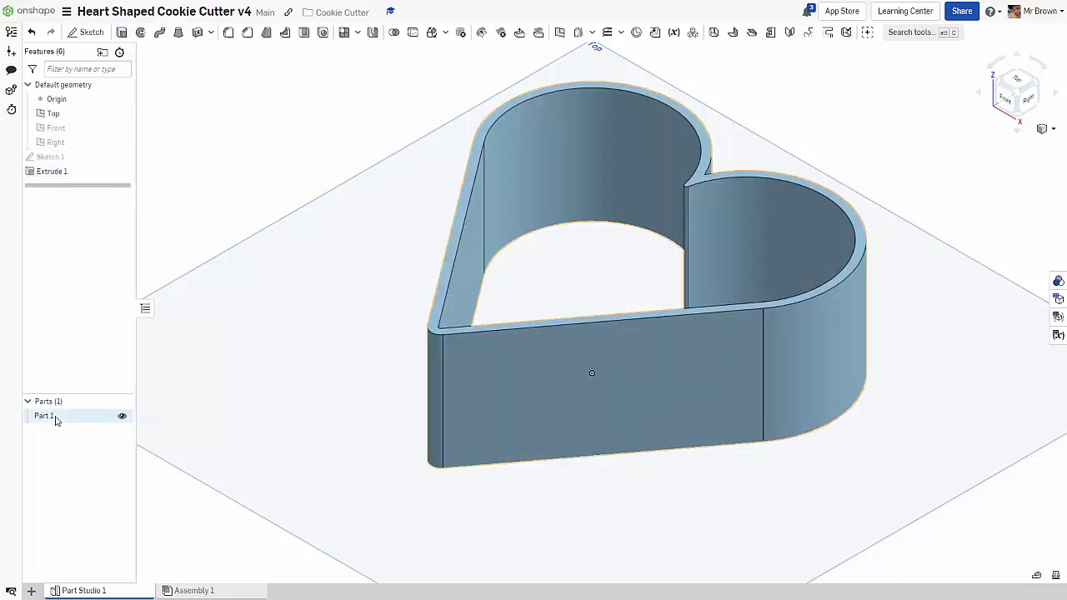
# - Orbit the model to inspect the heart wall's outer and inner sides
pyautogui.moveTo(329, 221); pyautogui.dragTo(365, 211, button='right')
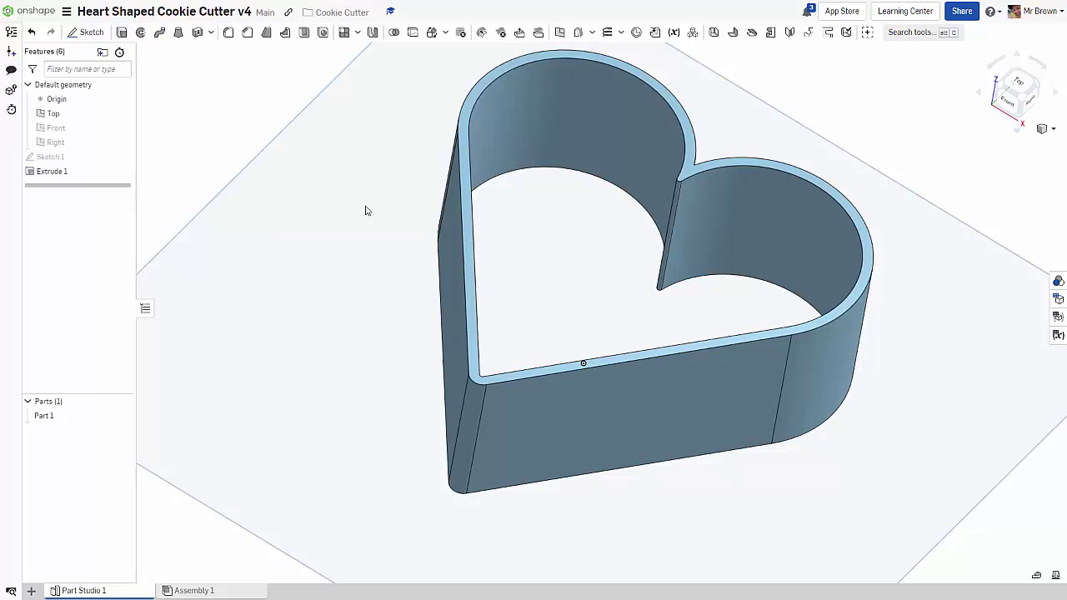
pyautogui.moveTo(365, 211); pyautogui.dragTo(374, 200, button='right')
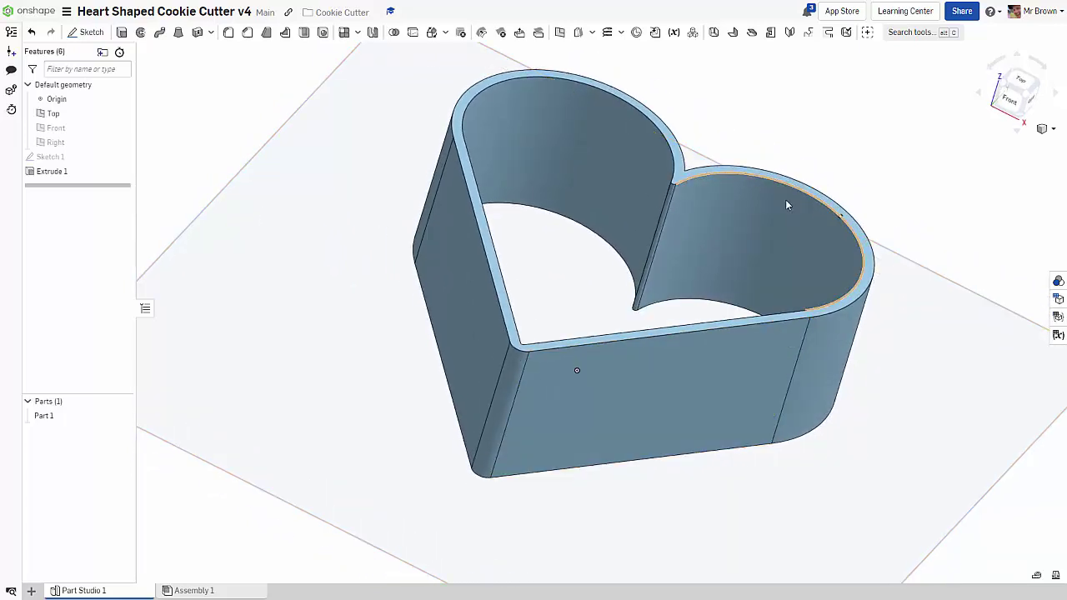
pyautogui.moveTo(938, 358); pyautogui.dragTo(931, 361, button='right')
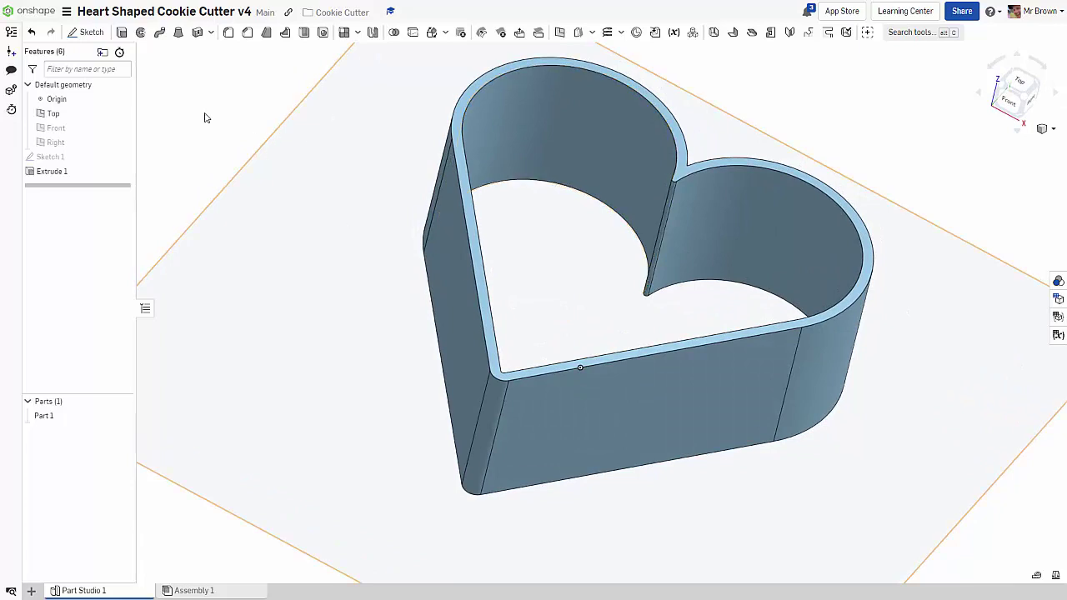
# - Start a new sketch on the wall's top face and show Sketch 1 again
pyautogui.click(90, 33)
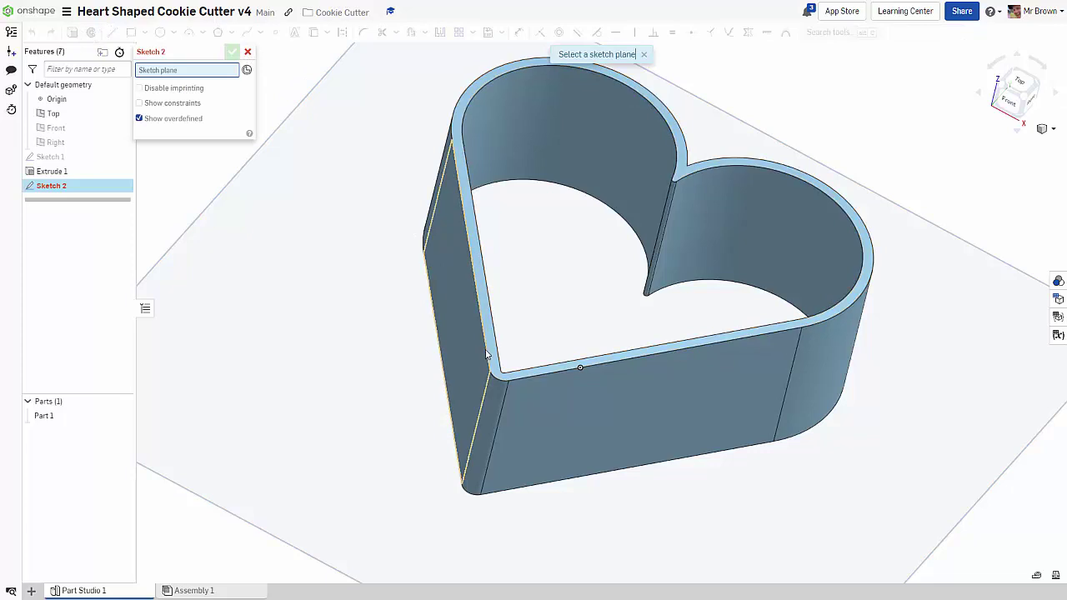
pyautogui.click(701, 341)
pyautogui.moveTo(509, 319)
pyautogui.mouseDown(button='right')
pyautogui.moveTo(661, 423)
pyautogui.moveTo(663, 412)
pyautogui.mouseUp(button='right')
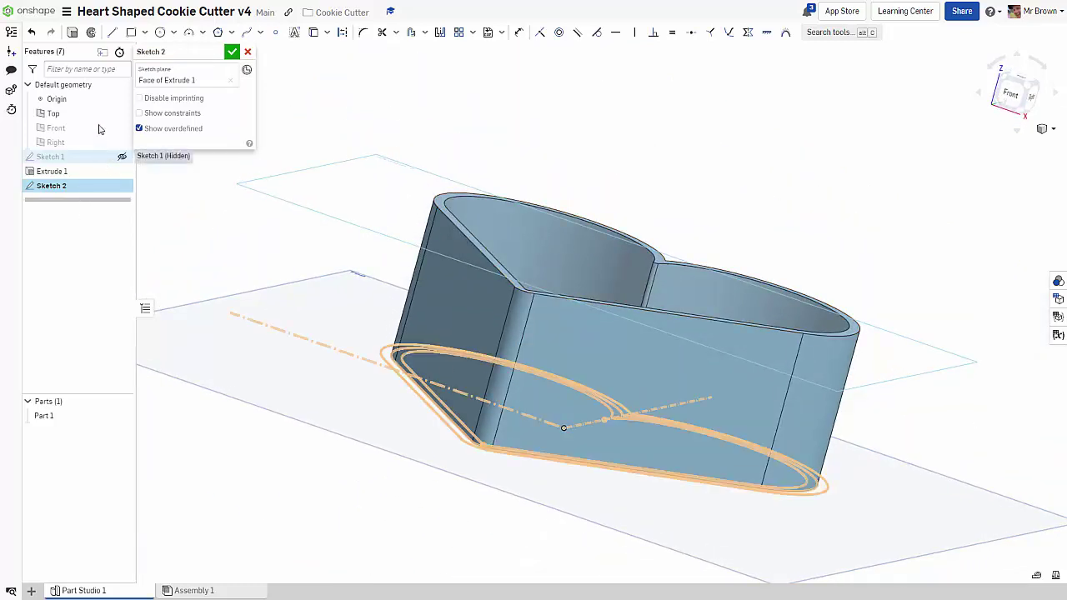
pyautogui.moveTo(214, 262); pyautogui.dragTo(322, 362, button='right')
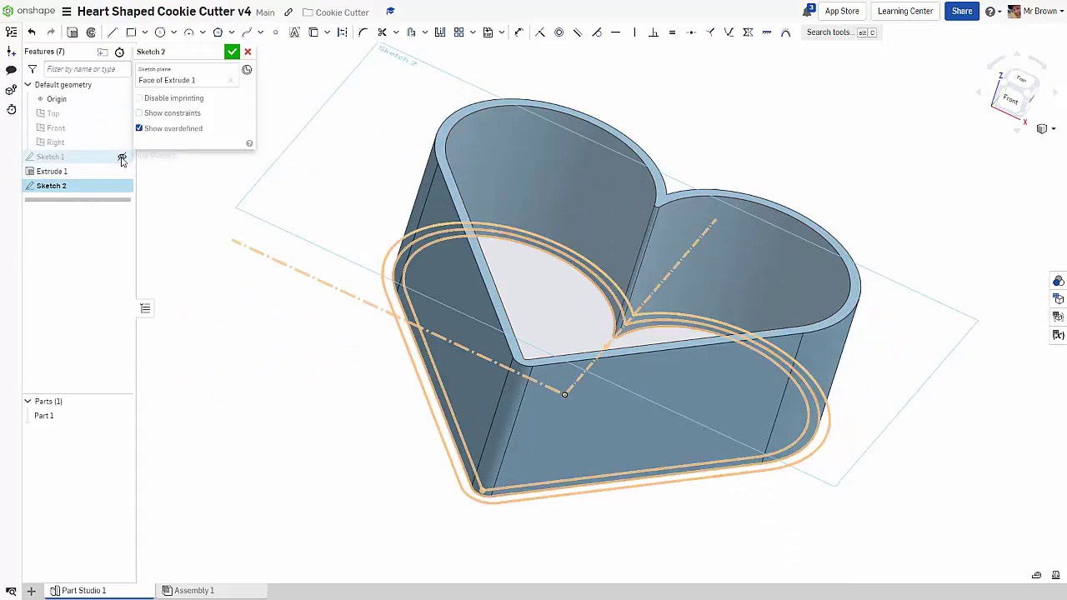
pyautogui.click(122, 159)
pyautogui.moveTo(191, 214); pyautogui.dragTo(345, 376, button='right')
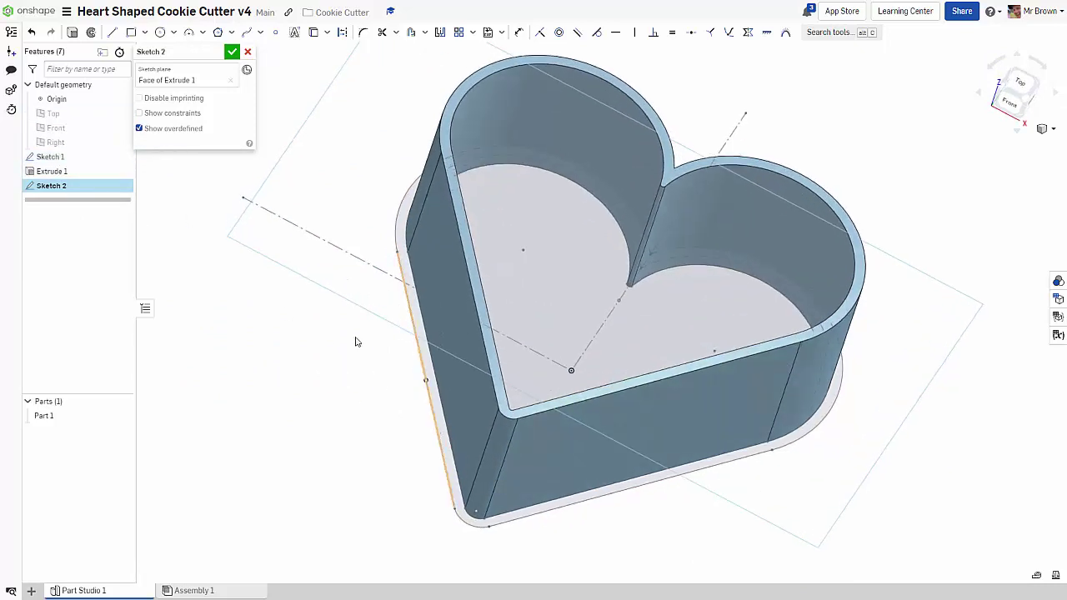
# - Project the four outer heart edges, front and both lobes, into Sketch 2 and finish it
pyautogui.click(314, 34)
pyautogui.click(477, 519)
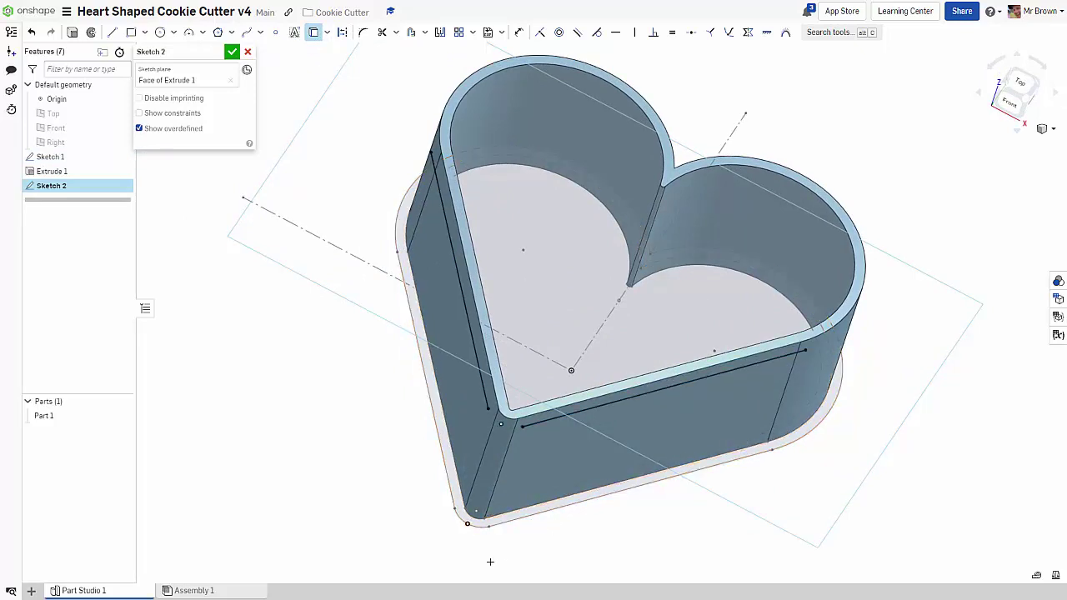
pyautogui.click(500, 418)
pyautogui.click(871, 250)
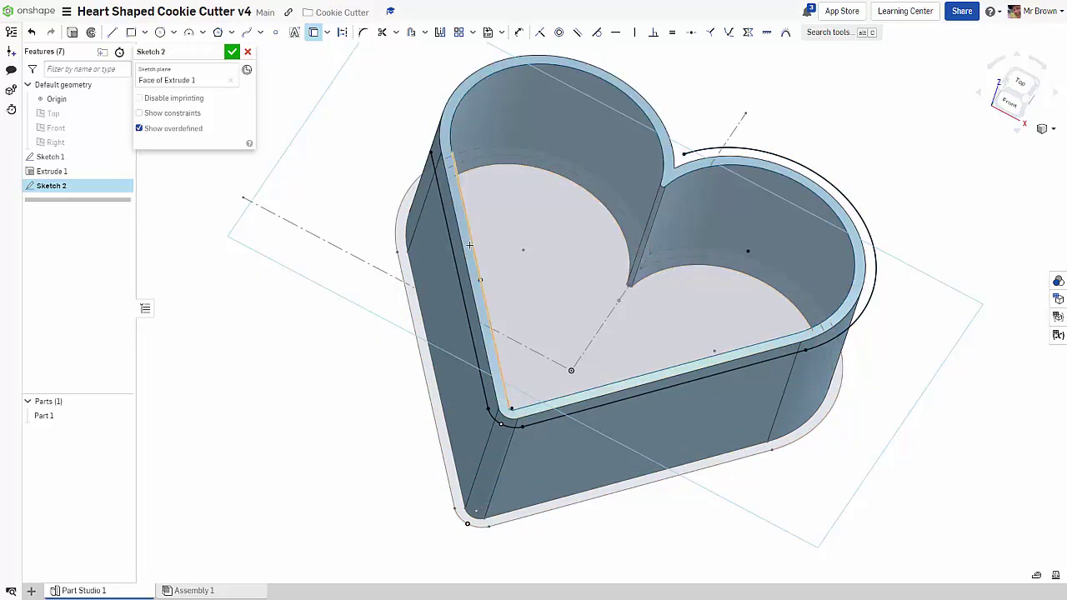
pyautogui.click(464, 151)
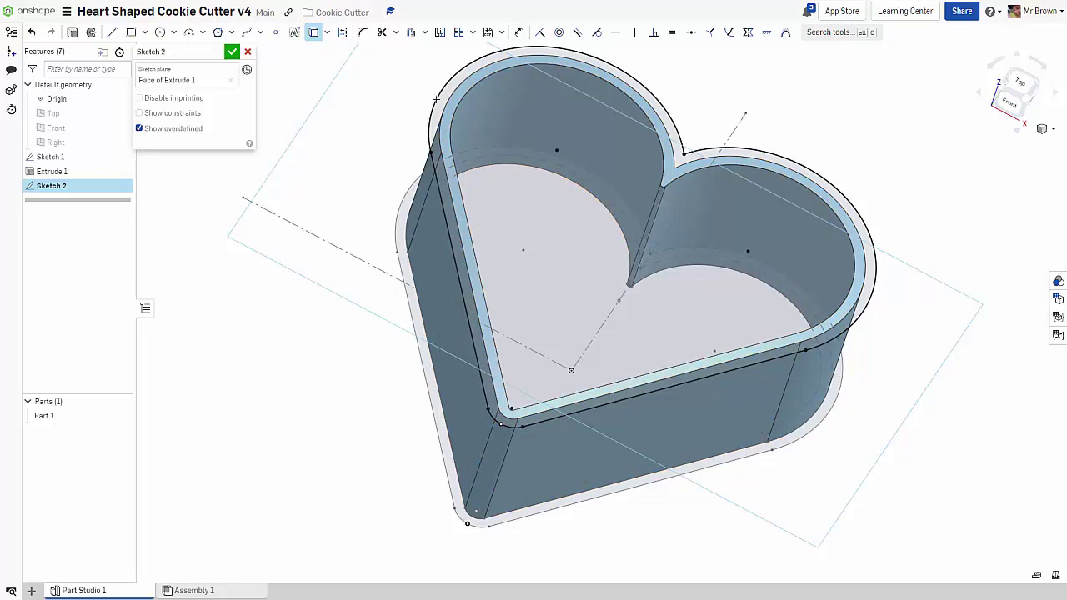
pyautogui.click(232, 52)
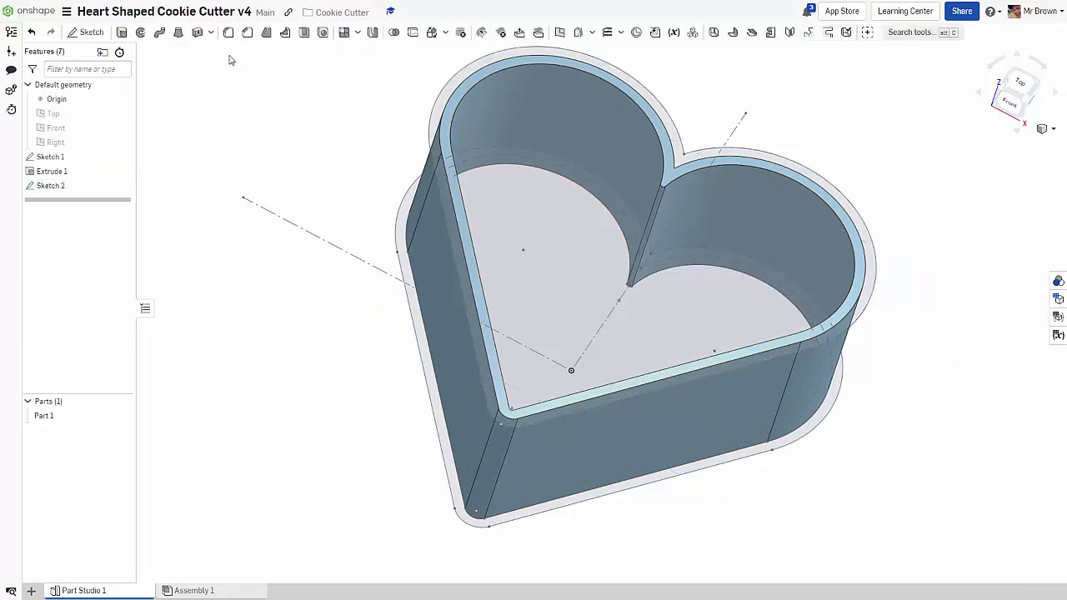
# - Extrude the Sketch 2 rim region 5 mm, adding it to Part 1 as the lip
pyautogui.click(122, 38)
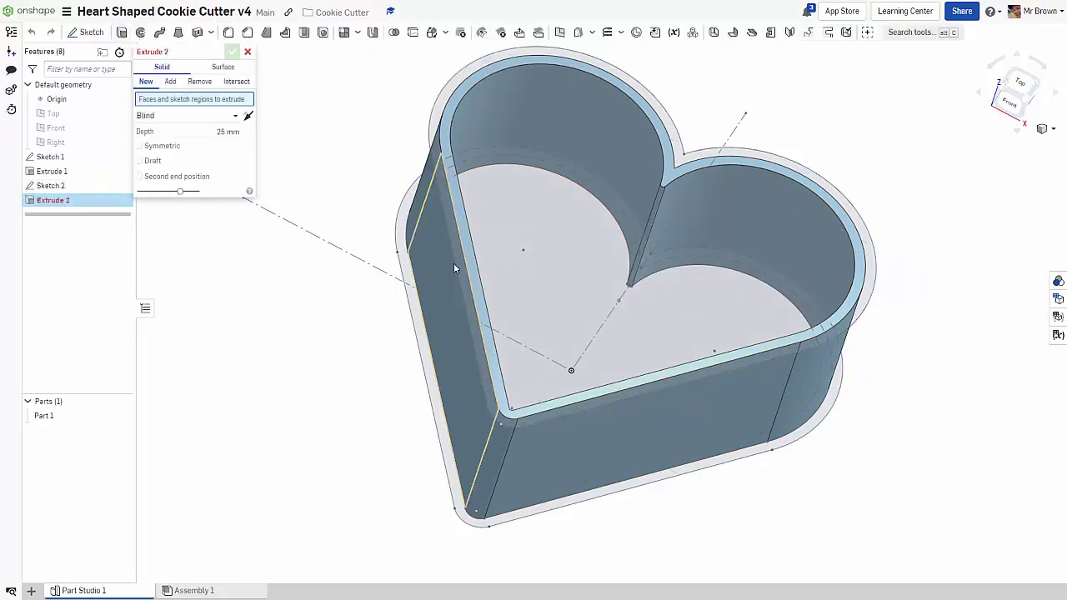
pyautogui.click(729, 403)
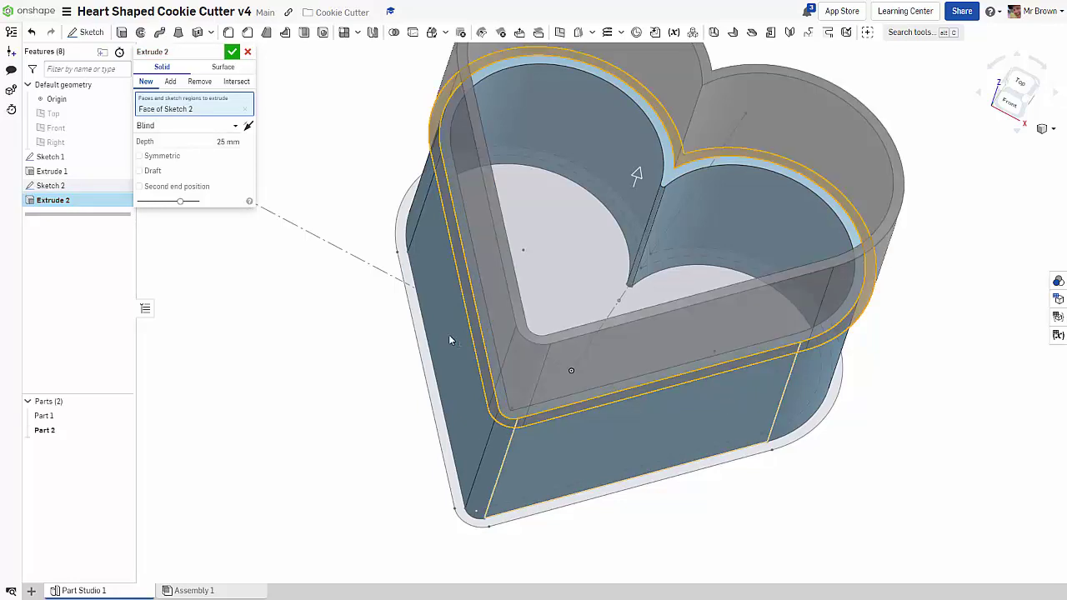
pyautogui.click(232, 141)
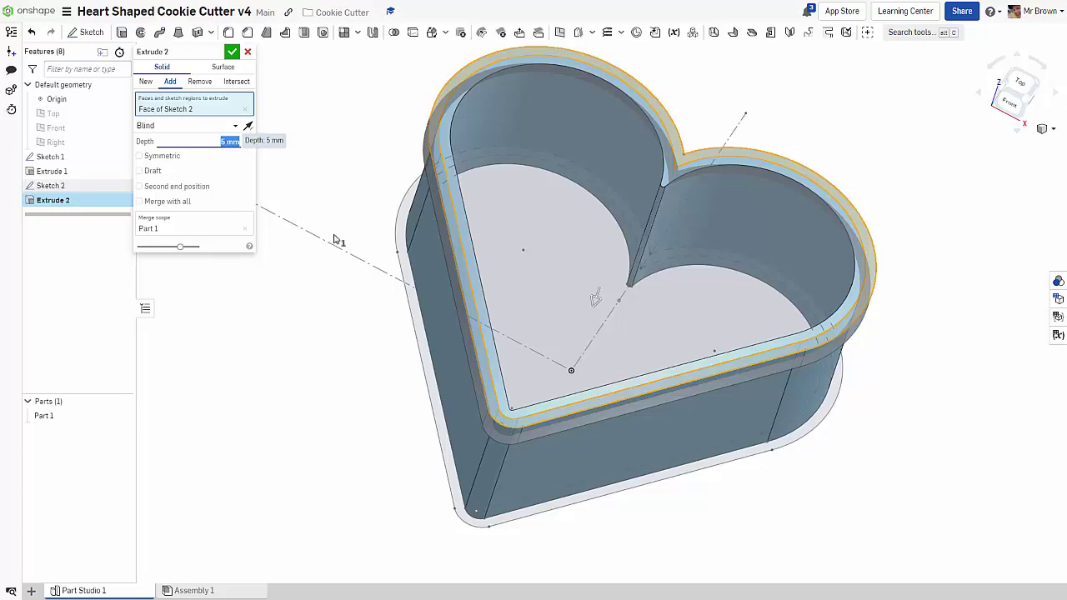
pyautogui.moveTo(817, 476); pyautogui.dragTo(809, 442, button='right')
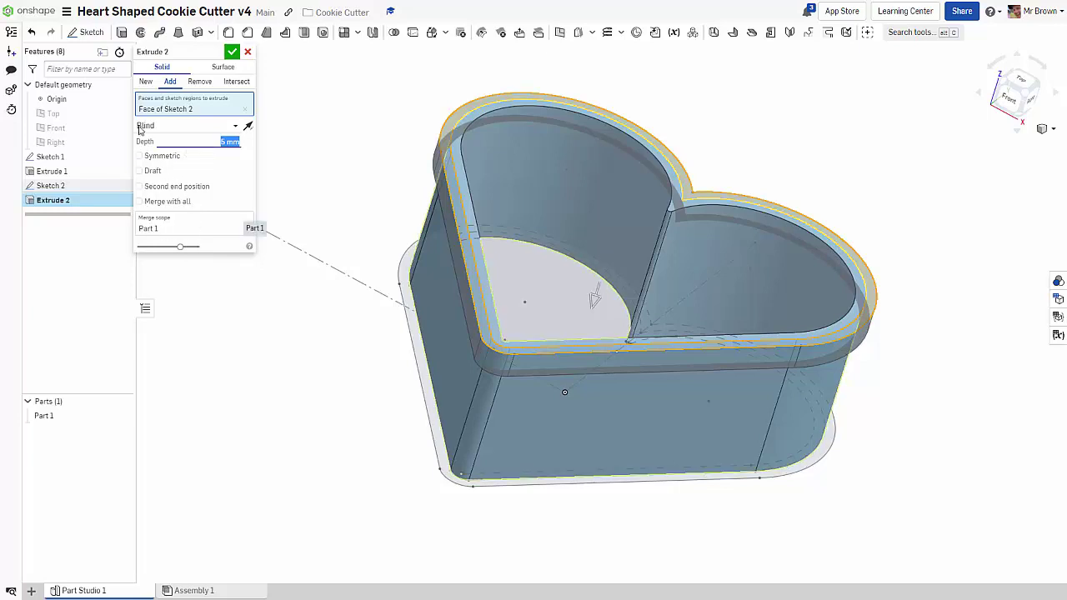
pyautogui.click(231, 53)
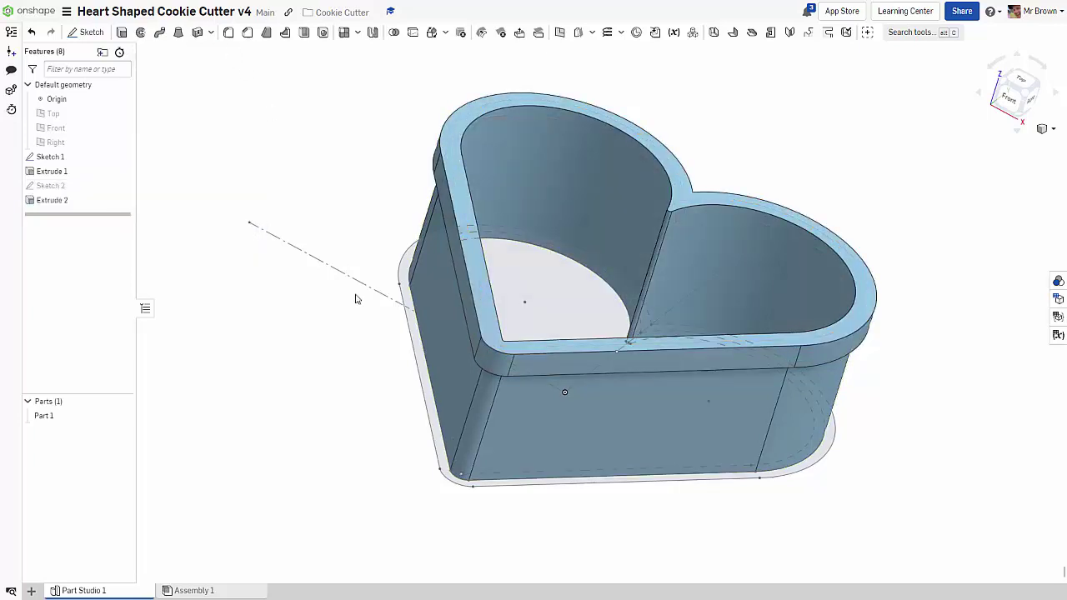
pyautogui.moveTo(357, 298); pyautogui.dragTo(329, 344, button='right')
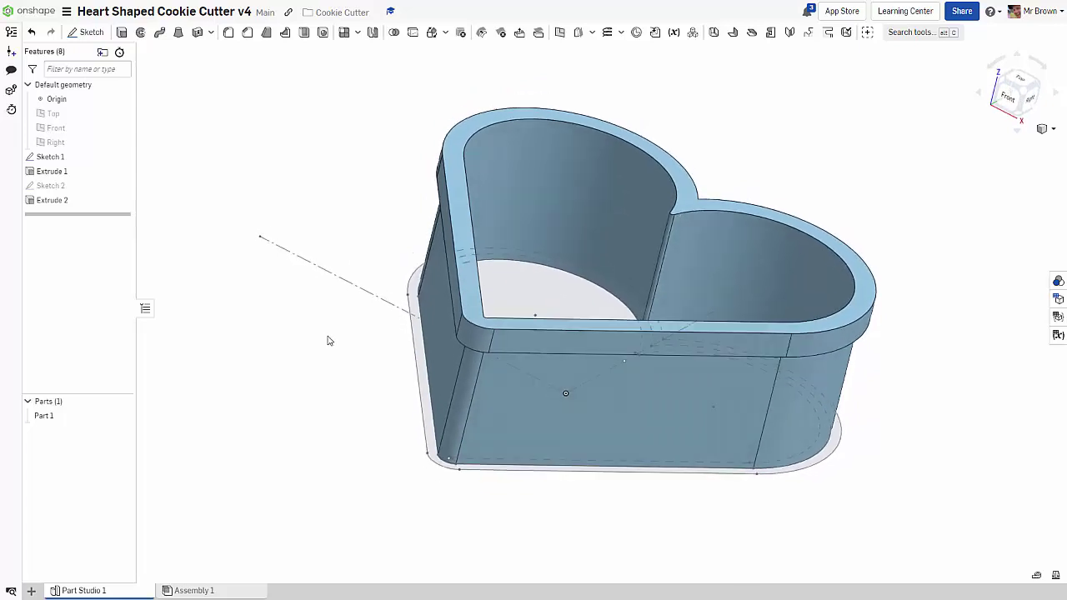
pyautogui.scroll(-2, 347, 223)
pyautogui.moveTo(348, 222); pyautogui.dragTo(339, 267, button='middle')
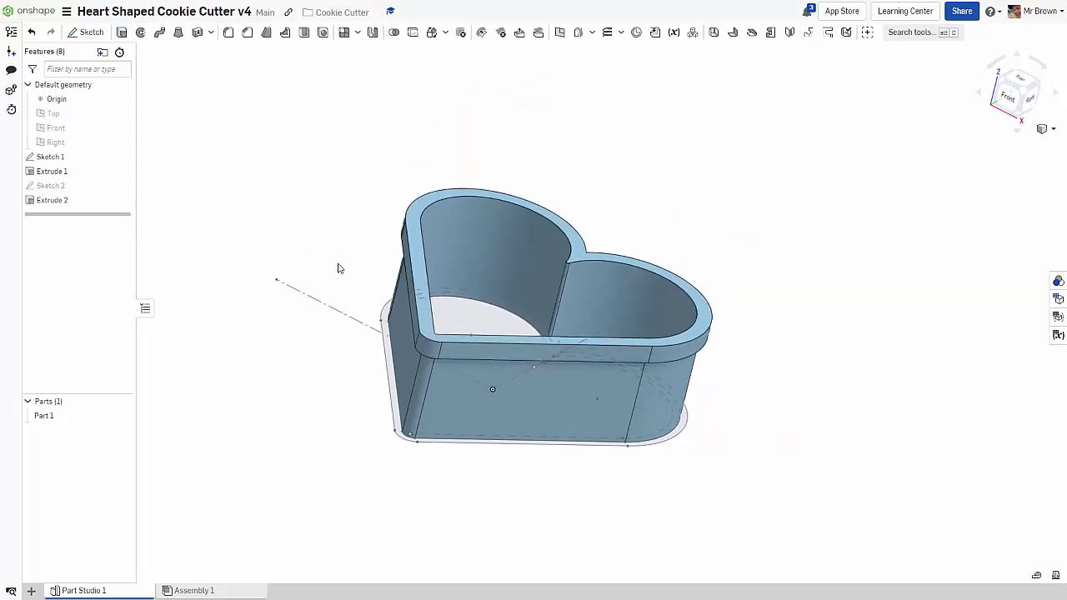
pyautogui.rightClick(336, 298)
pyautogui.click(306, 285)
pyautogui.scroll(1, 336, 291)
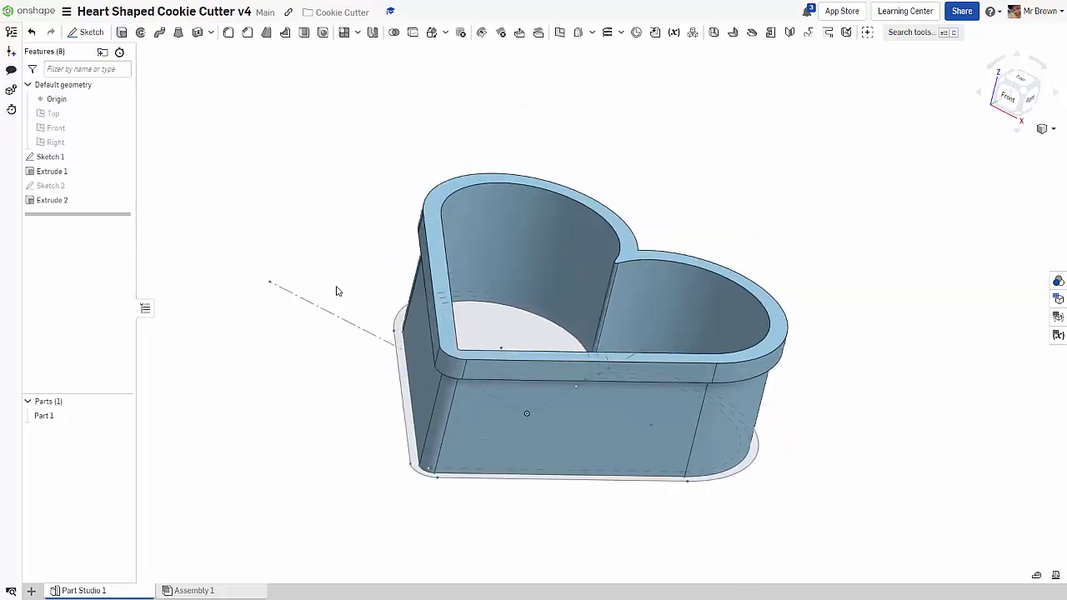
pyautogui.moveTo(346, 291)
pyautogui.mouseDown(button='right')
pyautogui.moveTo(347, 316)
pyautogui.moveTo(356, 282)
pyautogui.mouseUp(button='right')
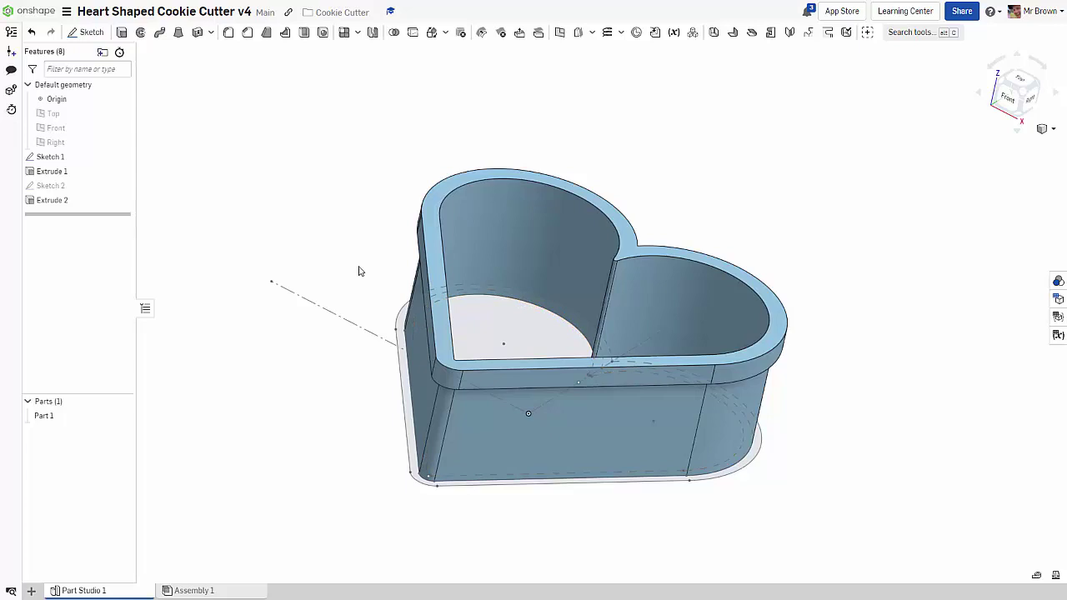
pyautogui.moveTo(909, 417)
pyautogui.mouseDown(button='right')
pyautogui.moveTo(895, 428)
pyautogui.moveTo(915, 428)
pyautogui.moveTo(893, 406)
pyautogui.mouseUp(button='right')
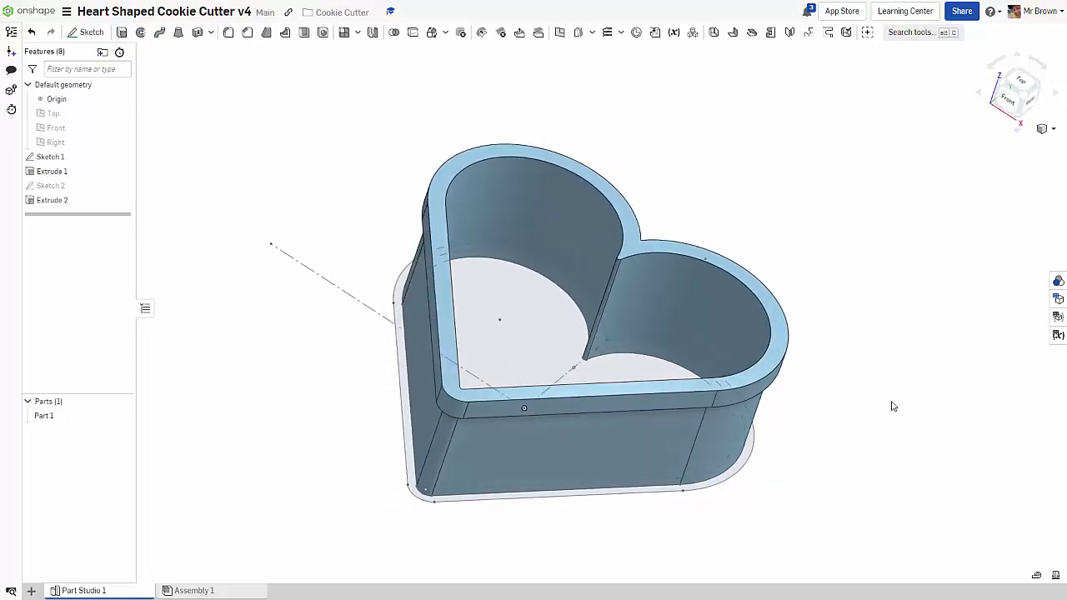
# - Chamfer the bottom cutting edge using the distance-and-angle type at 60°, with Sketch 1 hidden
pyautogui.click(248, 38)
pyautogui.moveTo(305, 305)
pyautogui.mouseDown(button='right')
pyautogui.moveTo(317, 220)
pyautogui.moveTo(262, 209)
pyautogui.mouseUp(button='right')
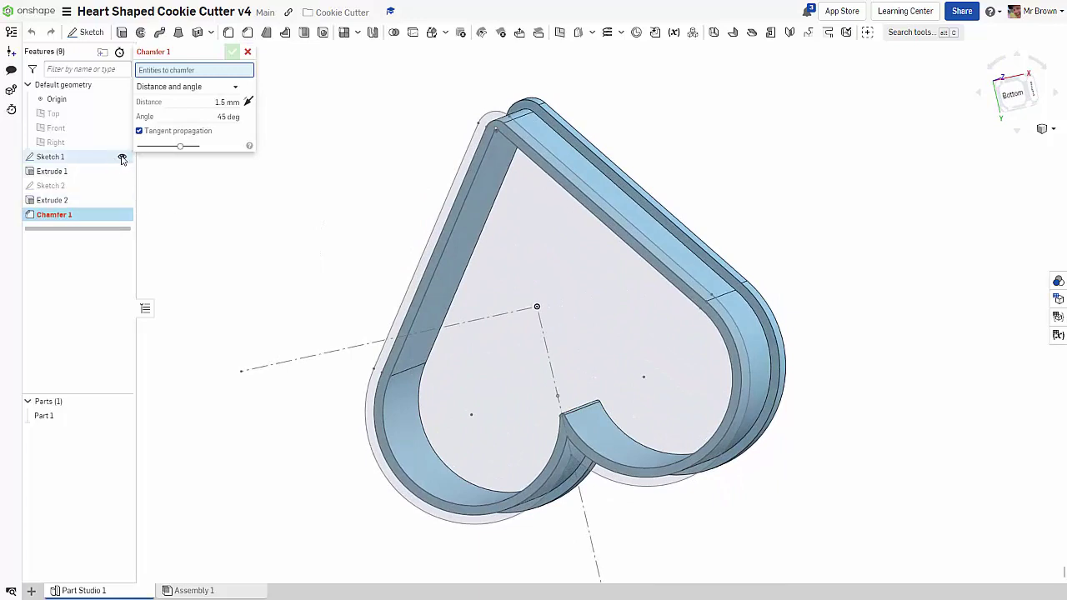
pyautogui.click(121, 159)
pyautogui.moveTo(275, 155); pyautogui.dragTo(293, 170, button='right')
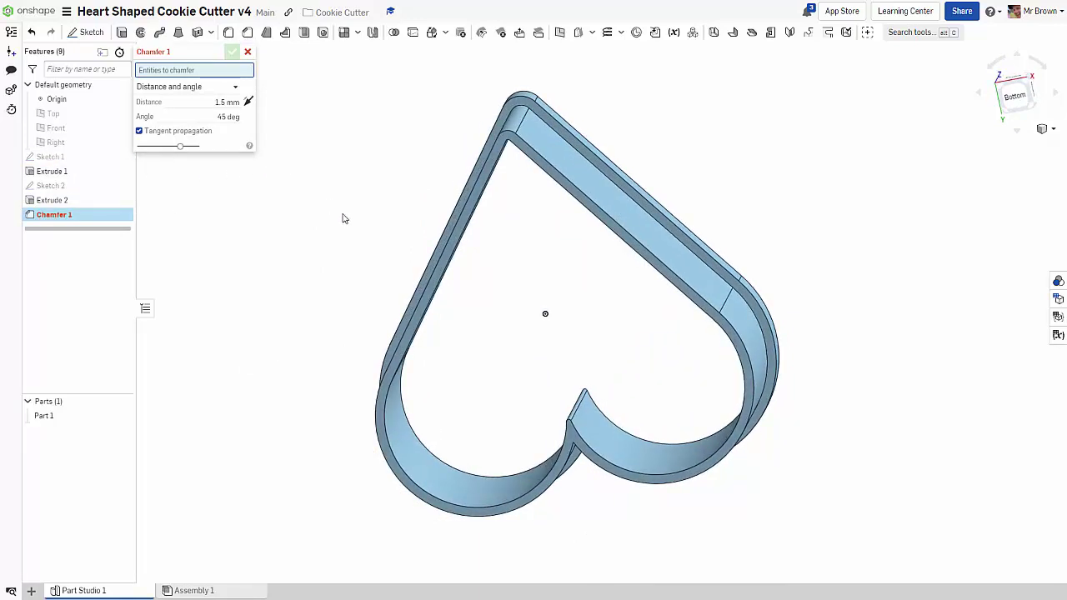
pyautogui.scroll(3, 342, 218)
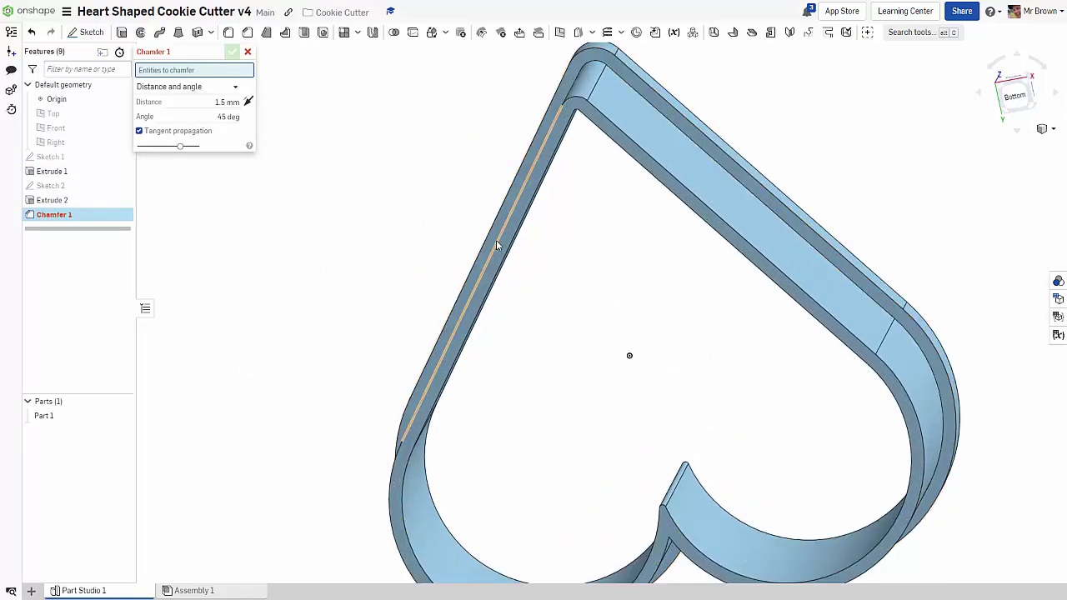
pyautogui.click(496, 243)
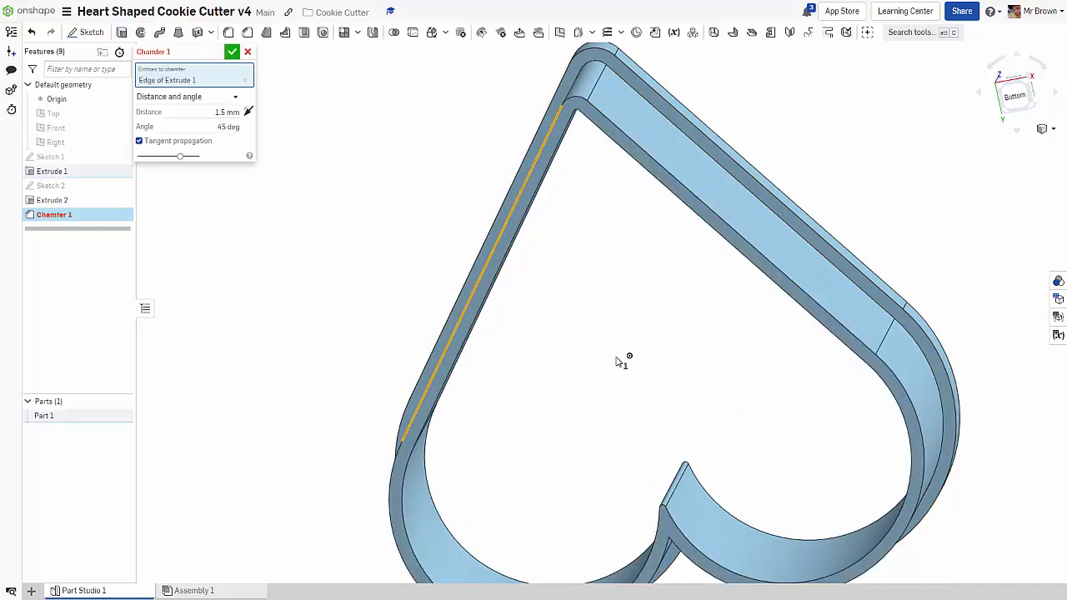
pyautogui.click(224, 101)
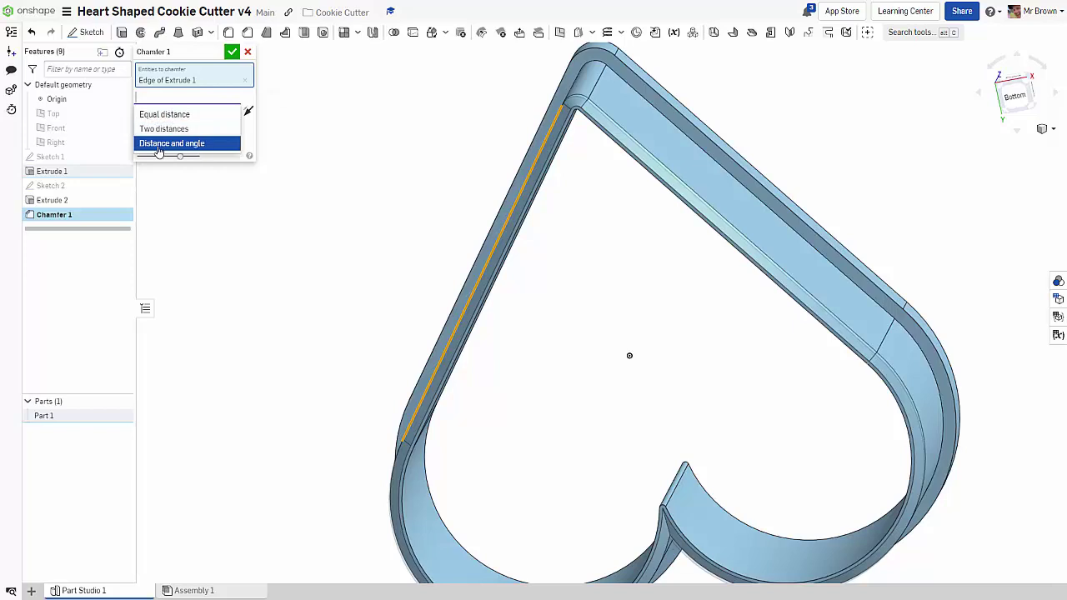
pyautogui.click(199, 145)
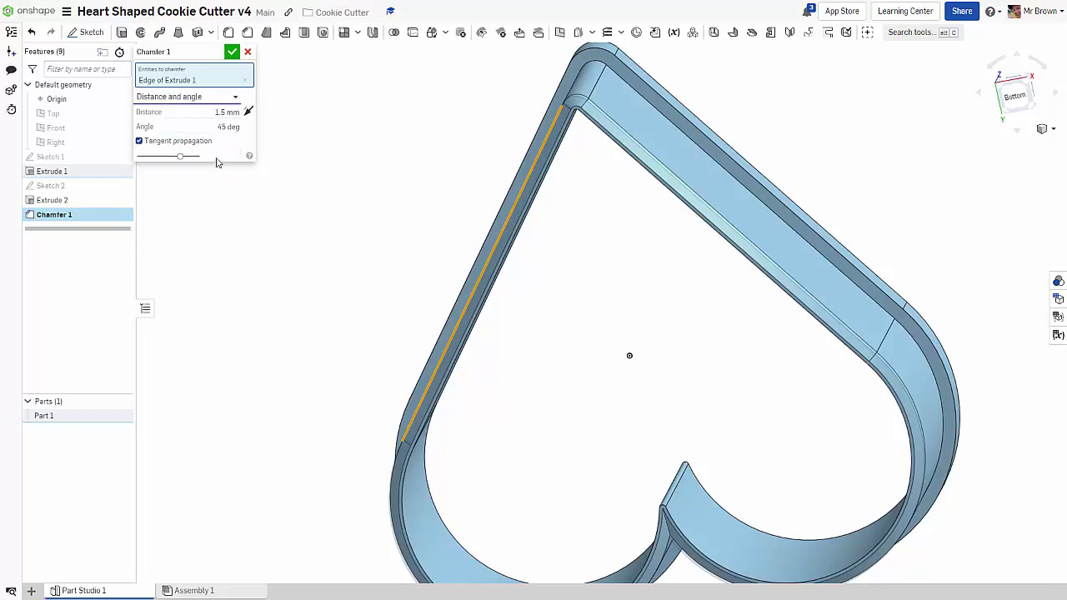
pyautogui.click(226, 125)
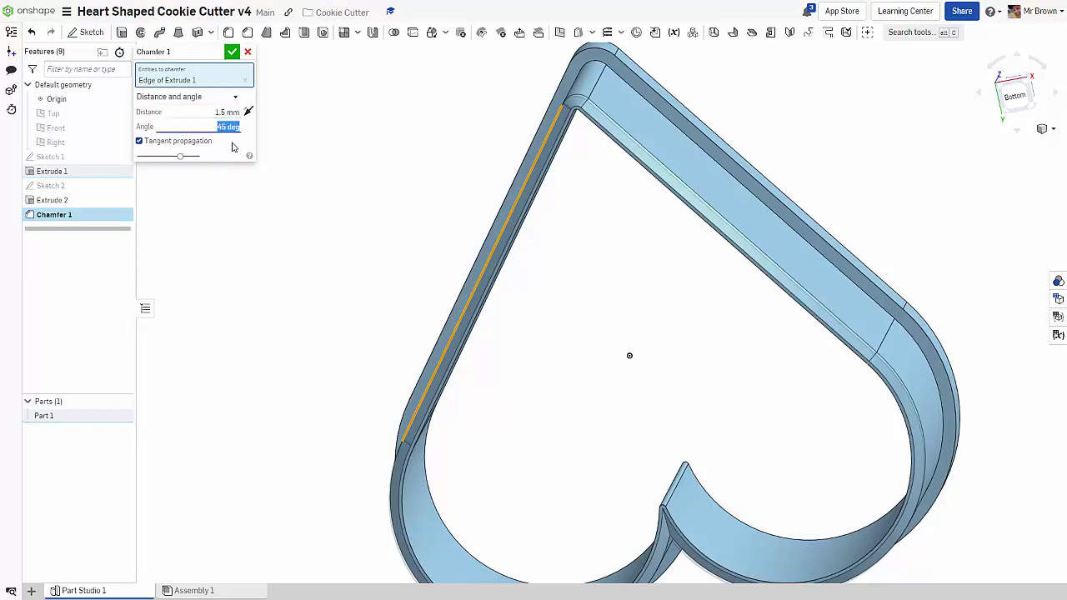
pyautogui.write('60')
pyautogui.press('Return')
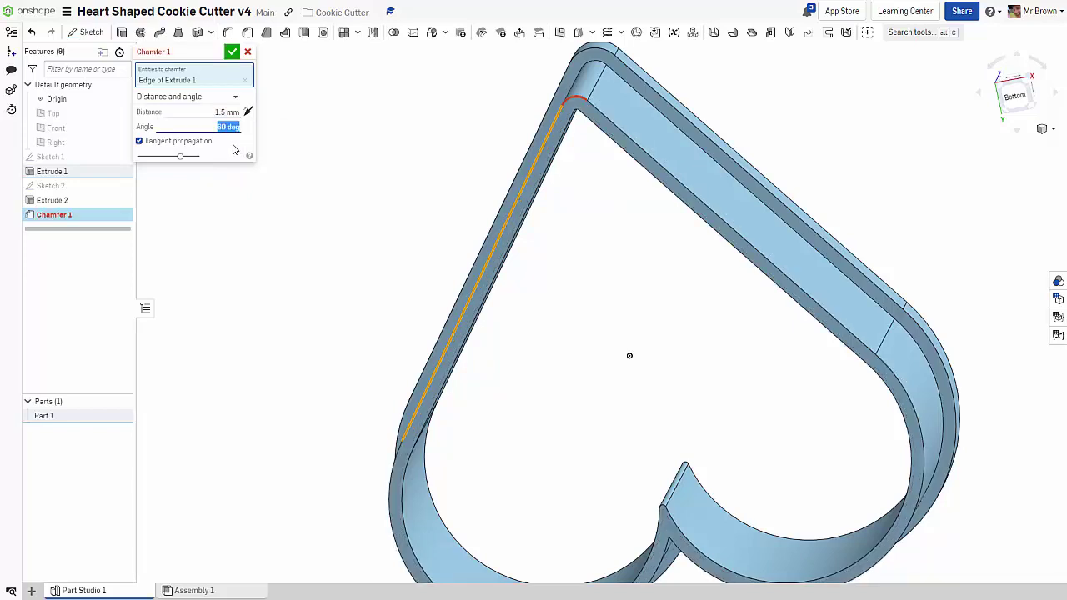
# - Add three more bottom edges to the chamfer and change its angle to 45°
pyautogui.click(614, 125)
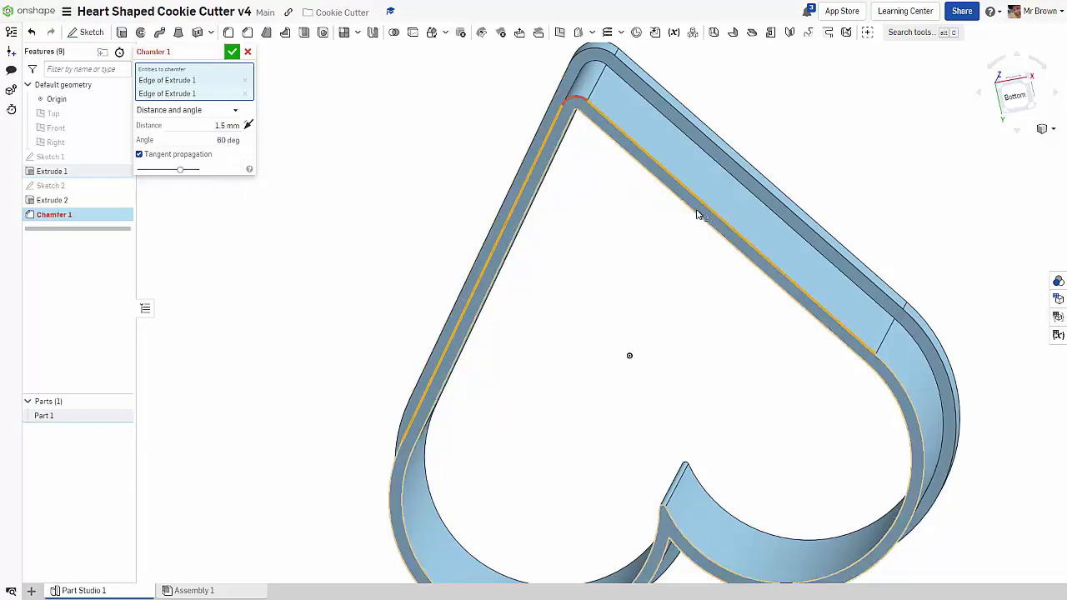
pyautogui.click(930, 451)
pyautogui.scroll(-3, 852, 447)
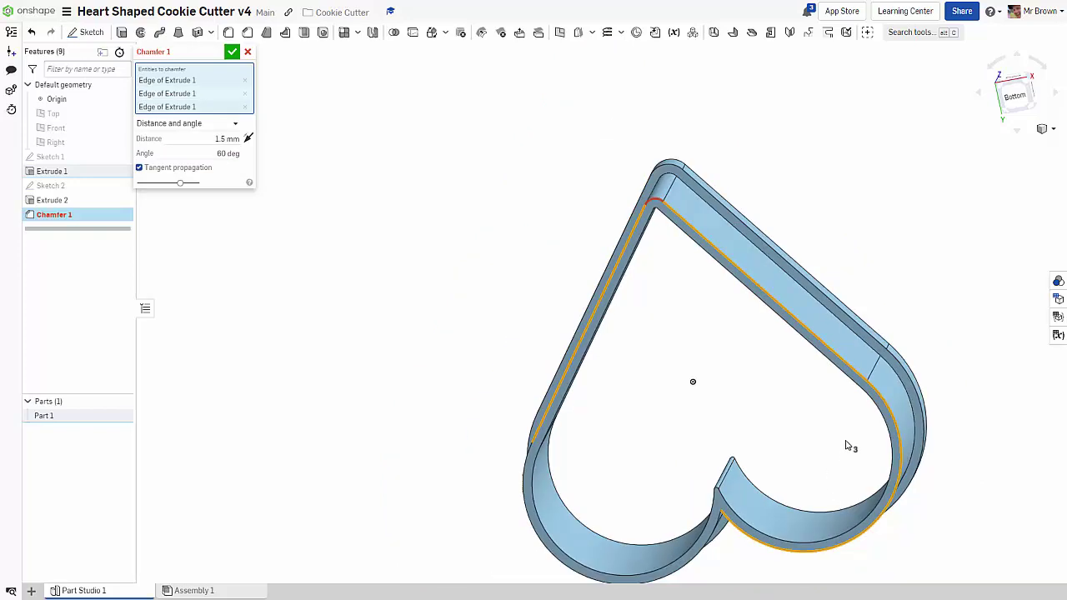
pyautogui.click(707, 543)
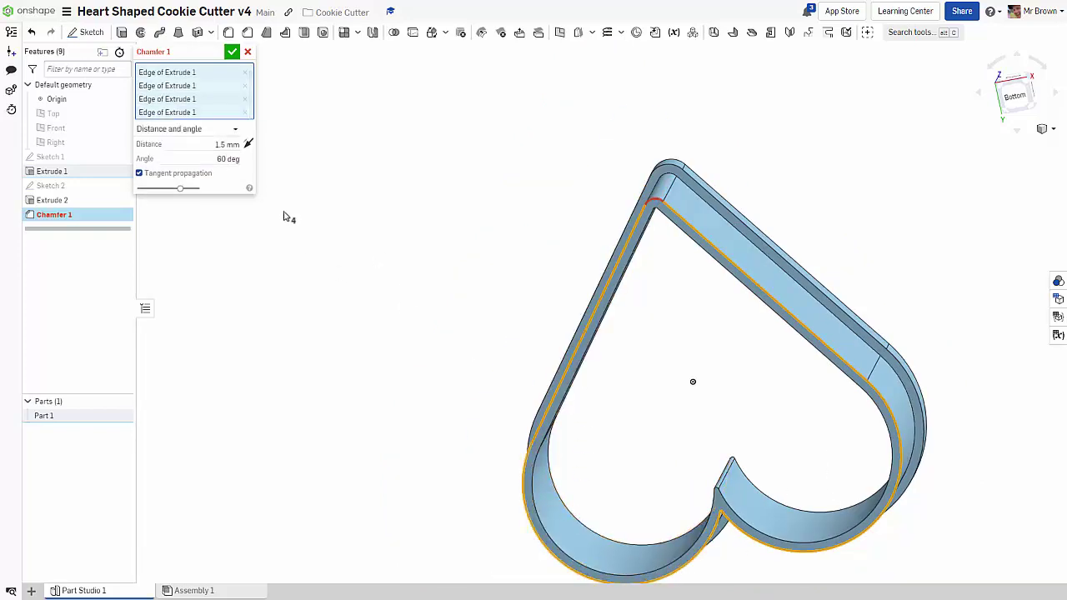
pyautogui.click(222, 162)
pyautogui.write('45')
pyautogui.press('Return')
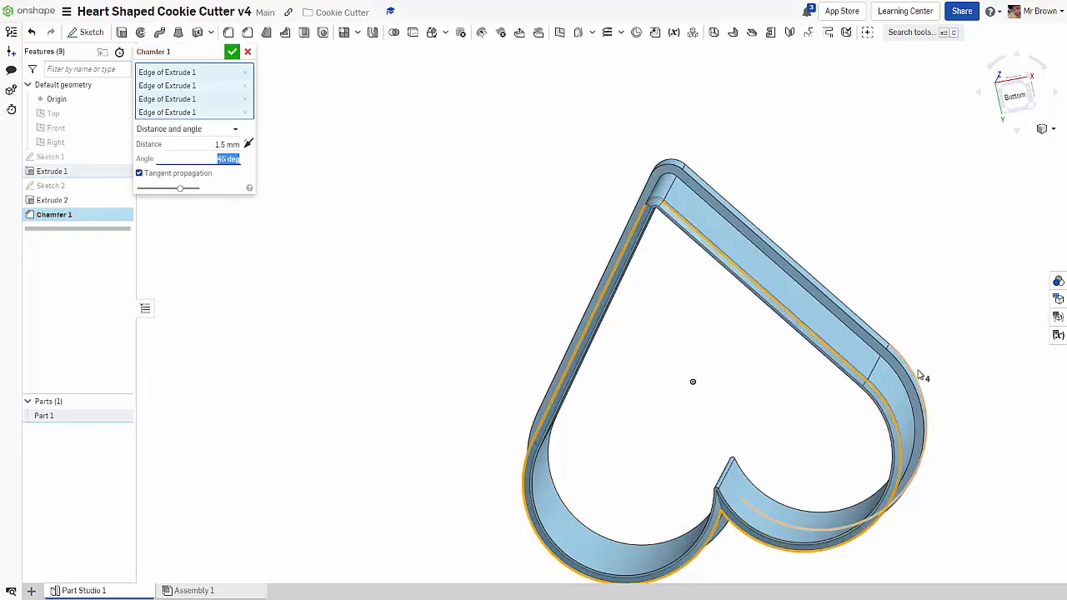
pyautogui.moveTo(922, 374); pyautogui.dragTo(921, 374, button='right')
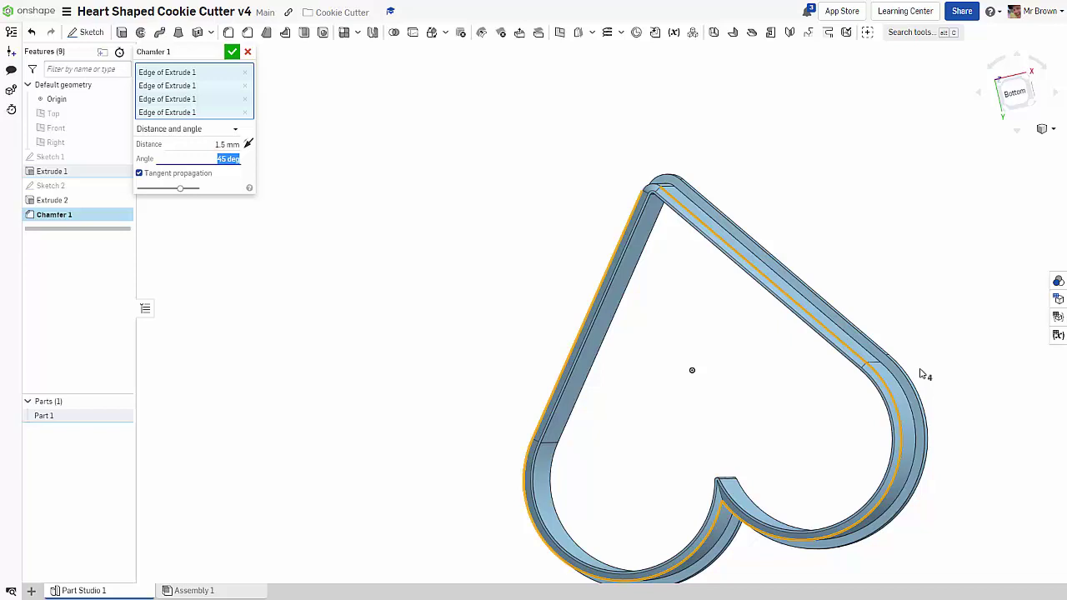
# - Set the chamfer distance to 1 mm and the angle to 60°
pyautogui.click(224, 145)
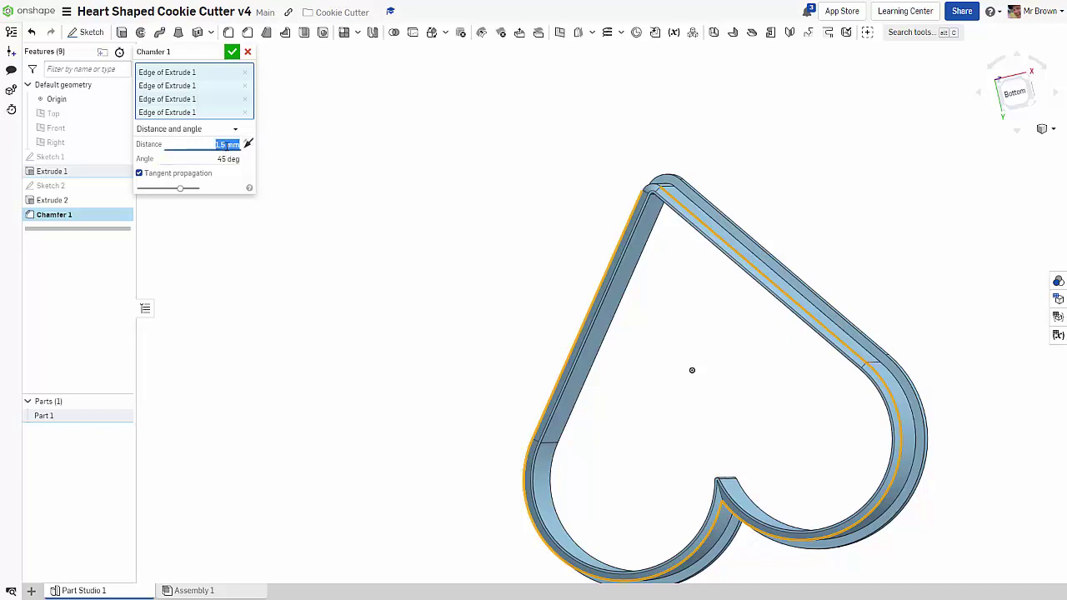
pyautogui.write('1')
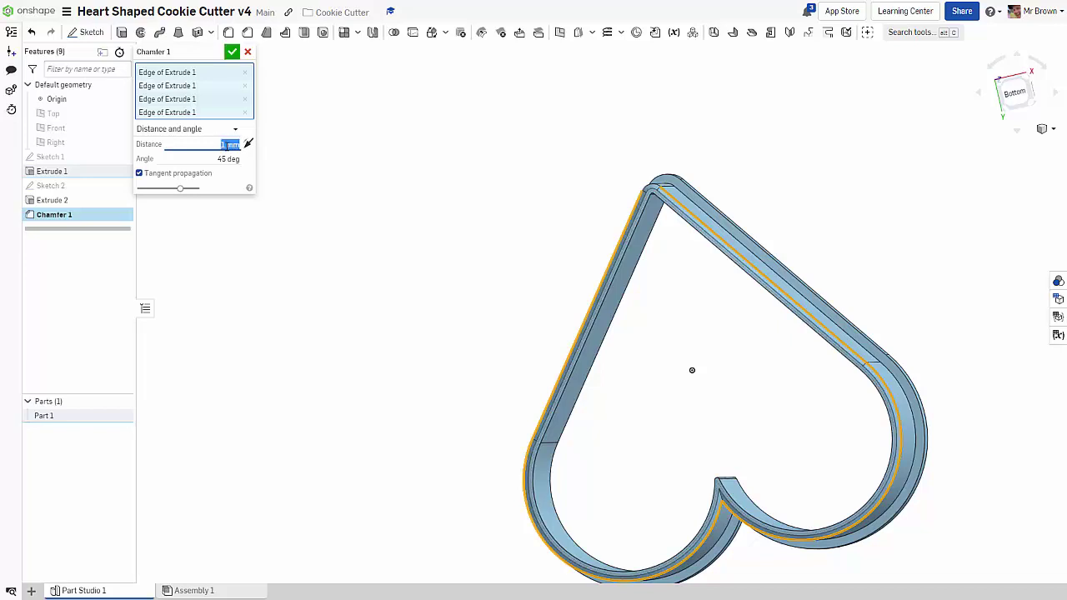
pyautogui.click(222, 158)
pyautogui.write('6')
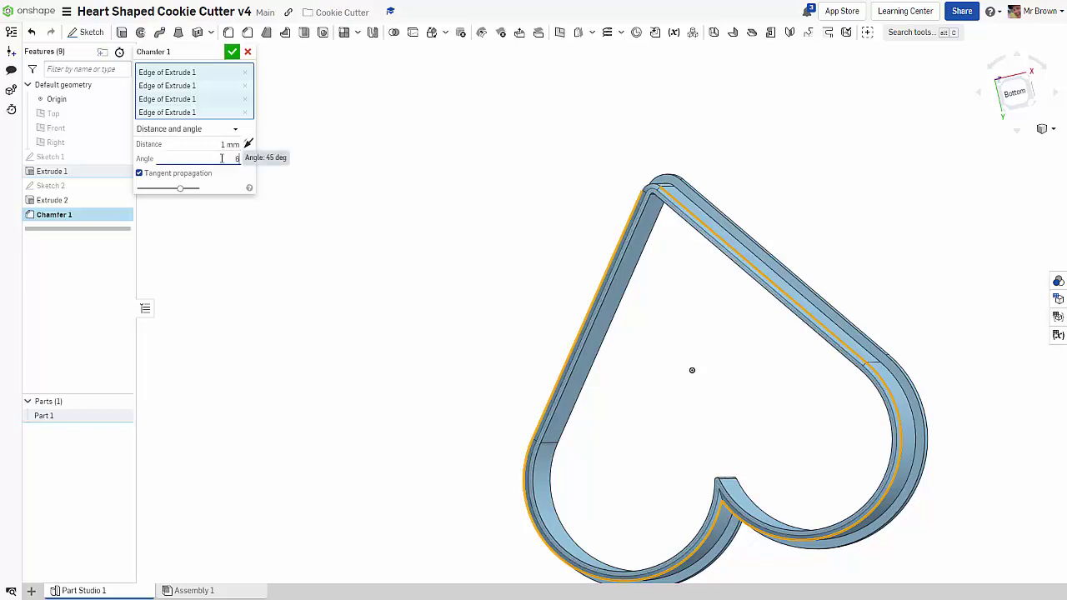
pyautogui.write('0')
pyautogui.press('Return')
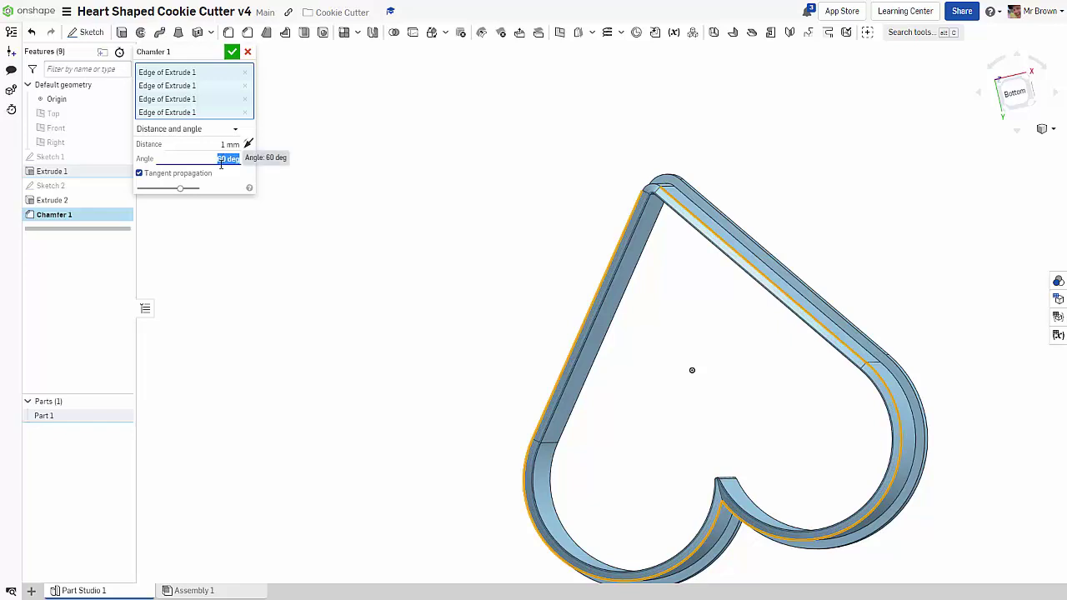
# - Orbit and zoom around the cutter to inspect the chamfered cutting edges
pyautogui.moveTo(886, 231); pyautogui.dragTo(757, 289, button='right')
pyautogui.scroll(5, 698, 222)
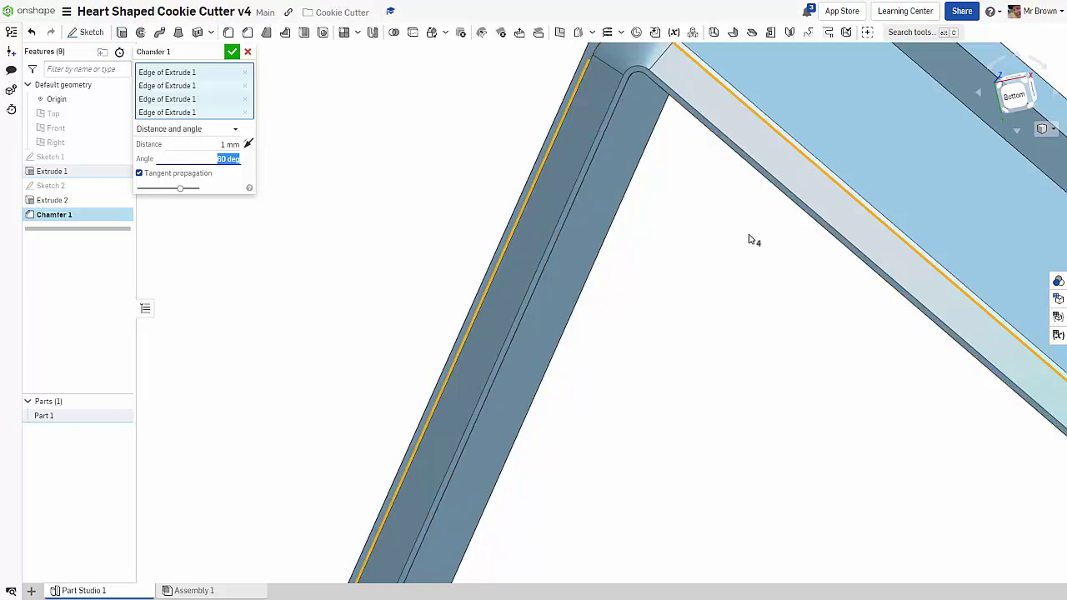
pyautogui.scroll(-2, 751, 243)
pyautogui.moveTo(755, 299); pyautogui.dragTo(799, 336, button='right')
pyautogui.scroll(-3, 759, 243)
pyautogui.scroll(5, 799, 336)
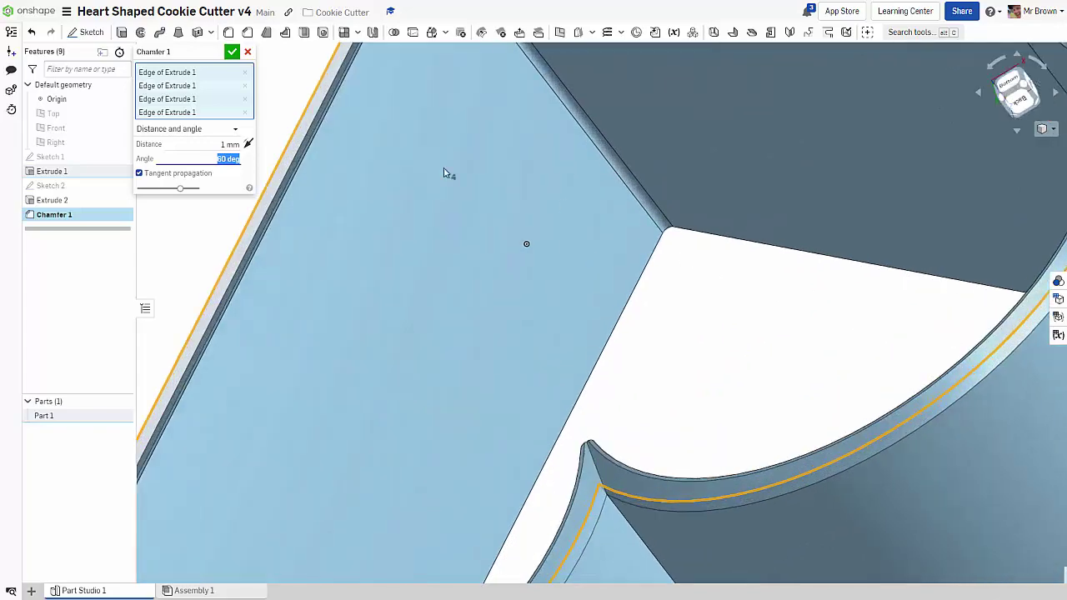
pyautogui.moveTo(833, 290); pyautogui.dragTo(1002, 224, button='right')
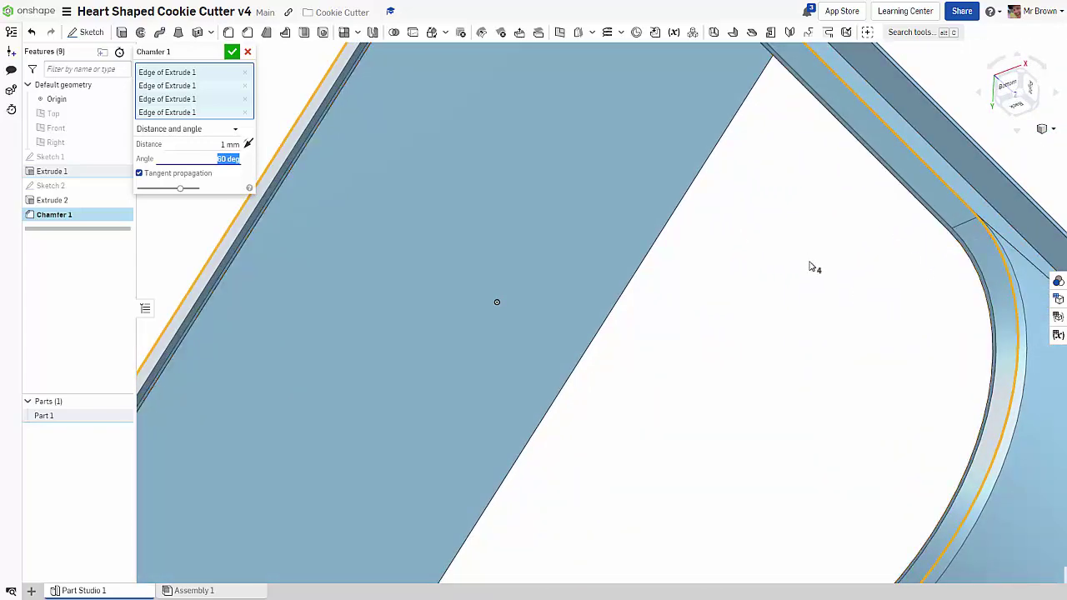
pyautogui.moveTo(812, 267); pyautogui.dragTo(820, 275, button='right')
pyautogui.scroll(-4, 819, 275)
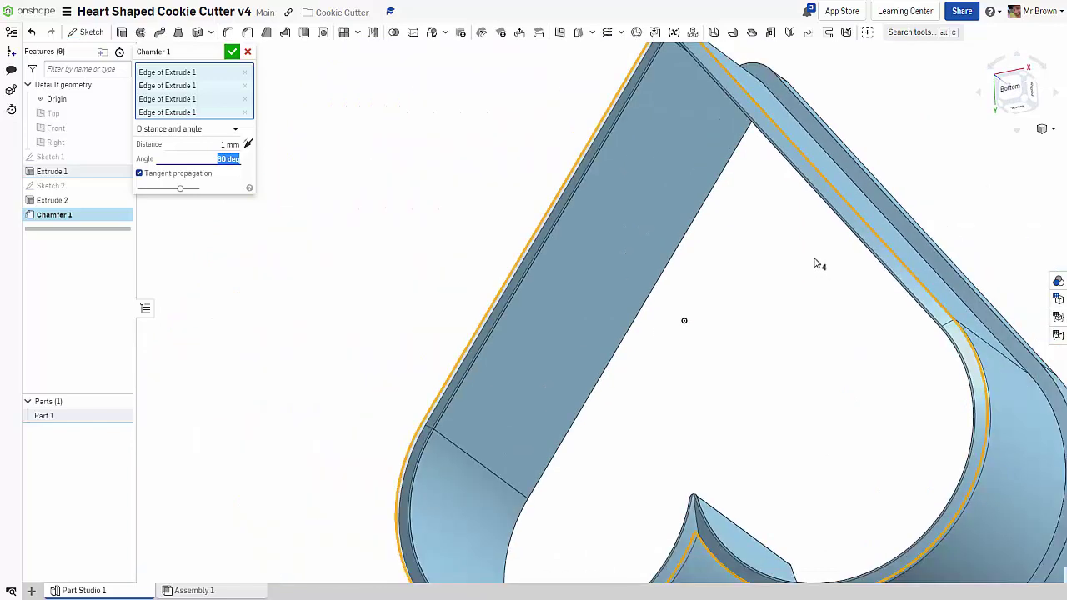
pyautogui.scroll(1, 816, 265)
pyautogui.scroll(-2, 816, 274)
pyautogui.moveTo(813, 310); pyautogui.dragTo(832, 285, button='right')
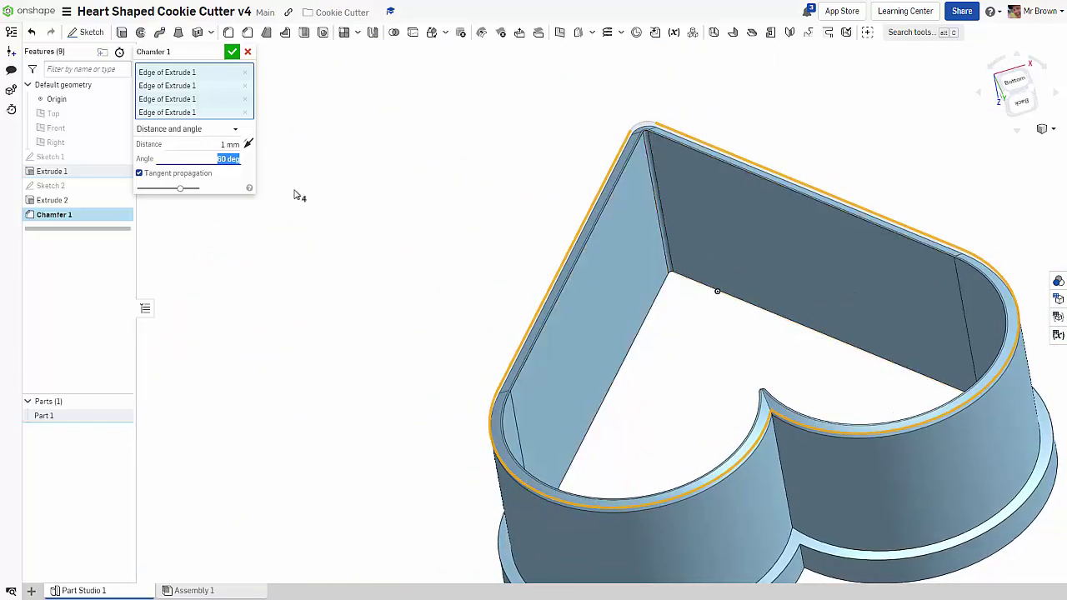
# - Commit the Chamfer 1 feature
pyautogui.click(232, 53)
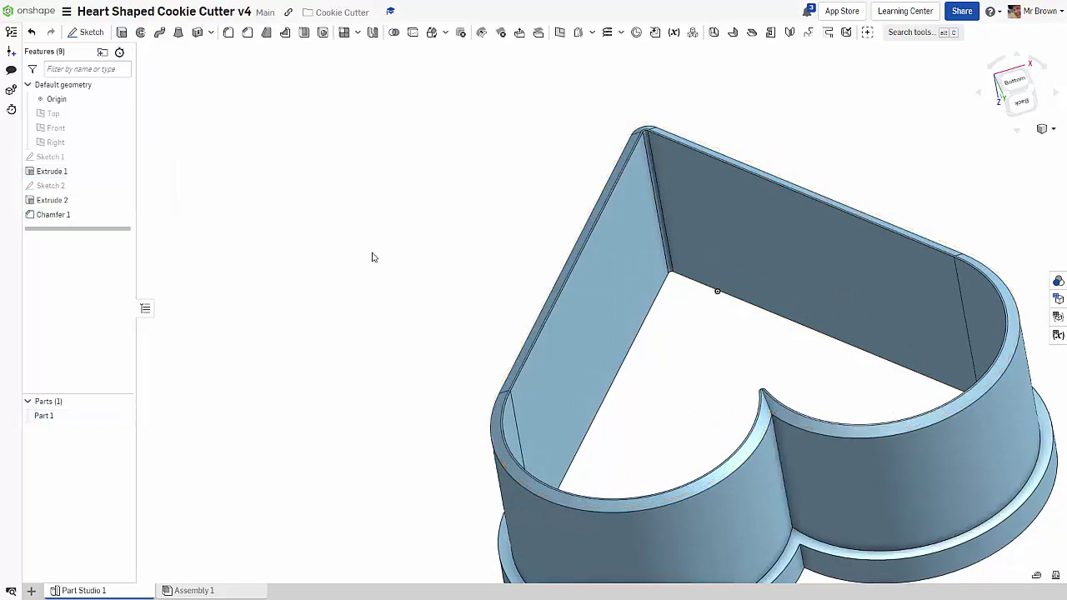
pyautogui.hotkey('shift', '7')
pyautogui.moveTo(364, 235); pyautogui.dragTo(349, 75, button='right')
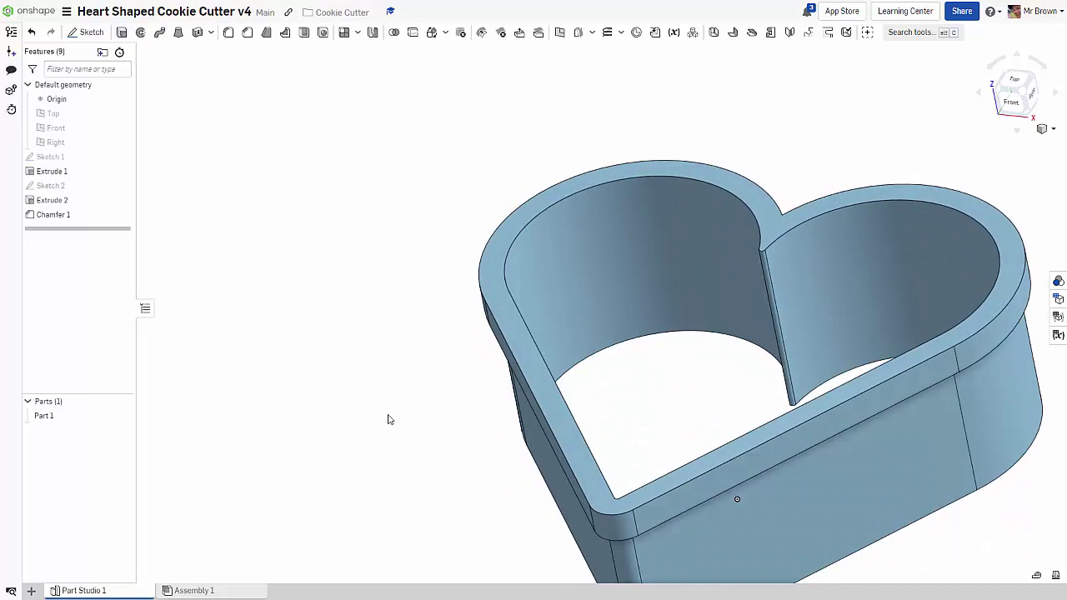
# - Select the outer top lip edge and two inner rim edges for a fillet
pyautogui.click(229, 35)
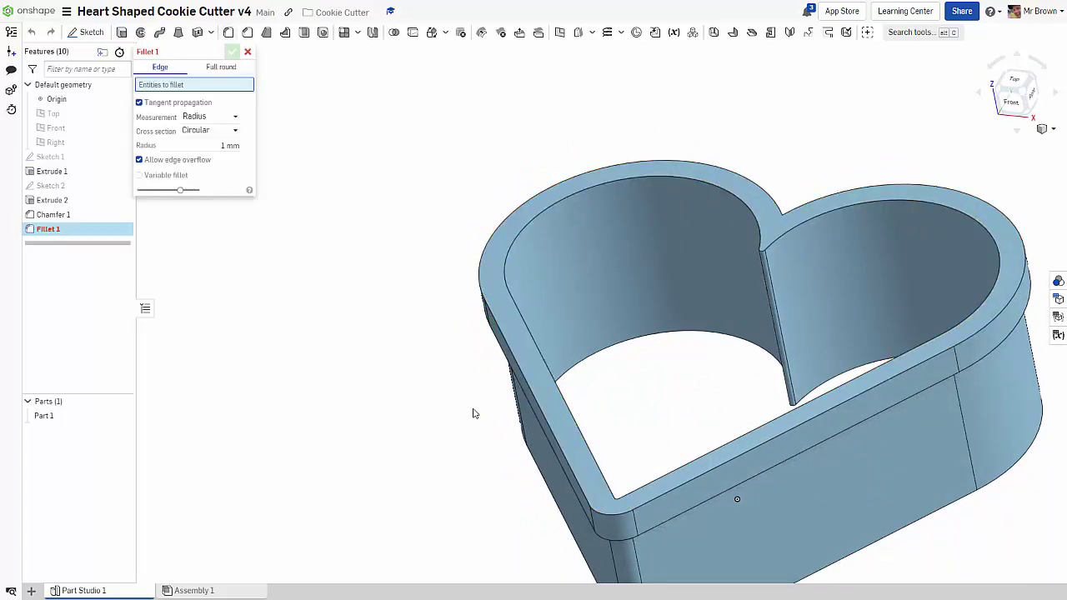
pyautogui.click(533, 398)
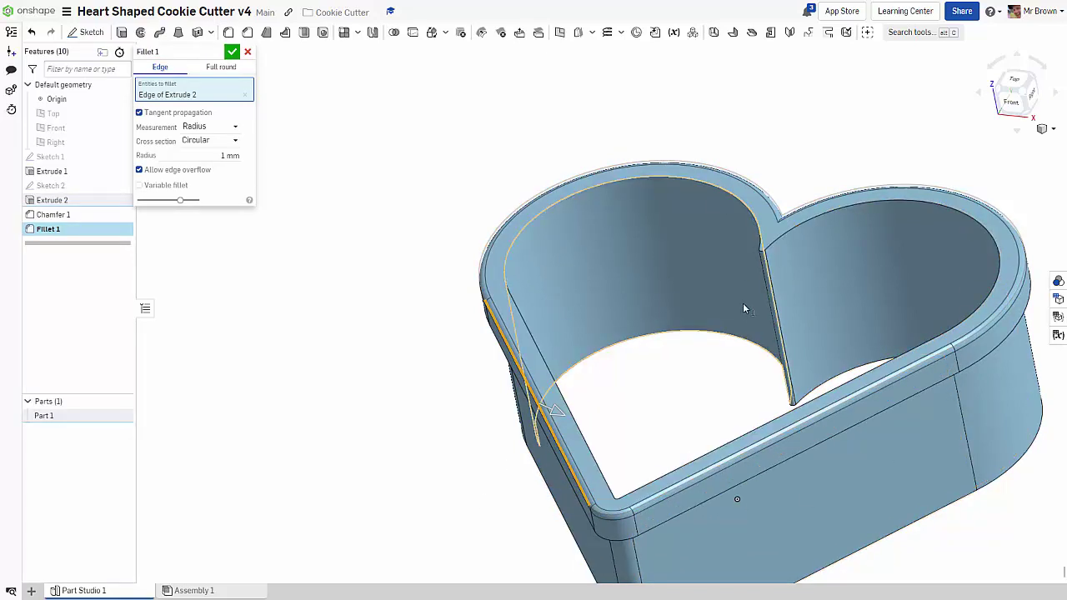
pyautogui.click(740, 202)
pyautogui.moveTo(709, 414); pyautogui.dragTo(697, 352, button='right')
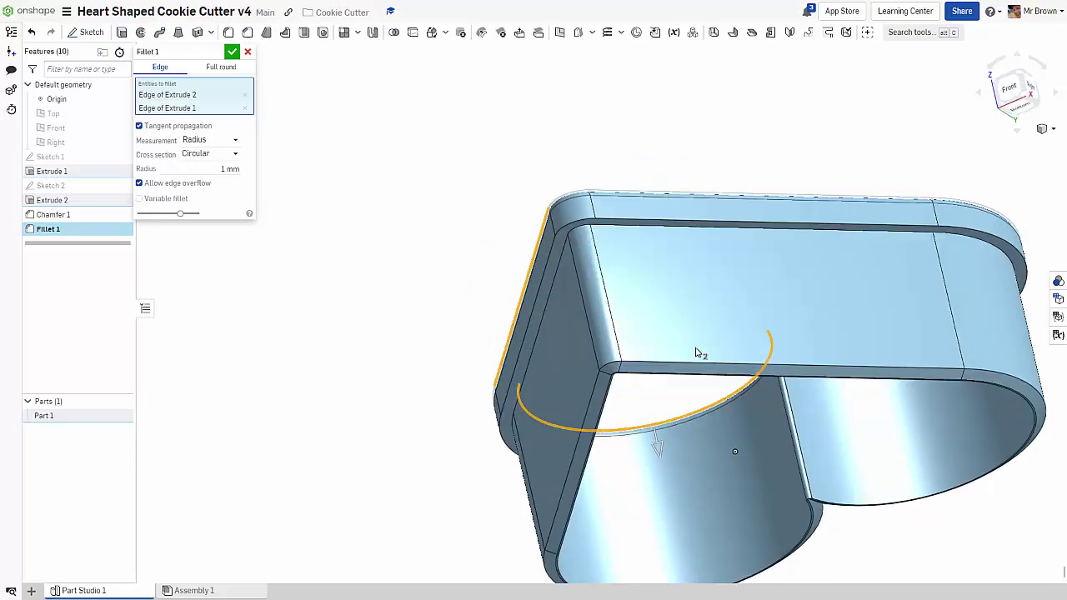
pyautogui.click(658, 224)
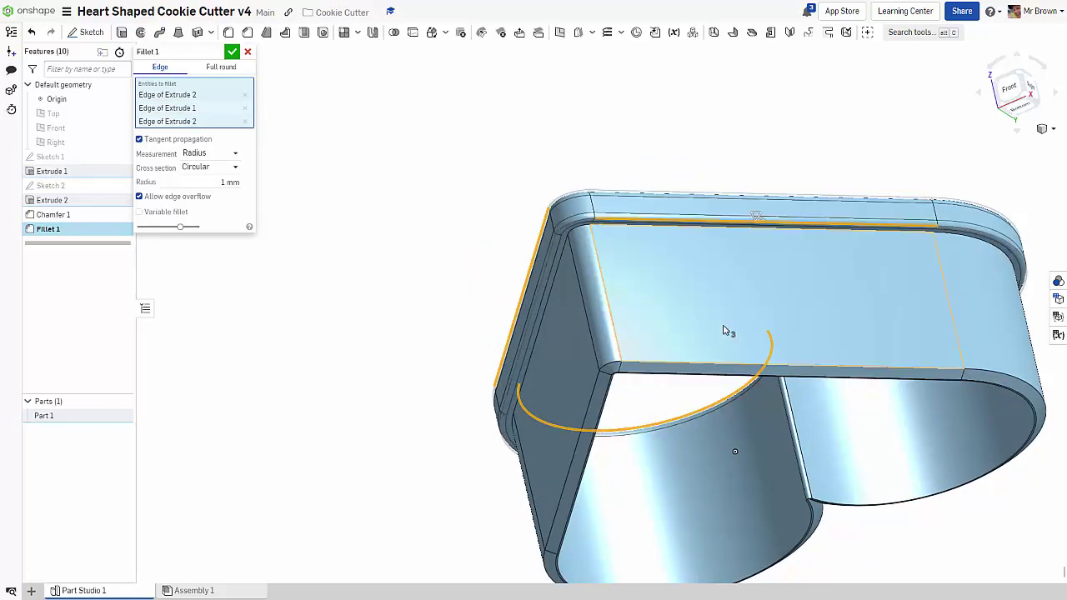
pyautogui.moveTo(874, 179); pyautogui.dragTo(667, 206, button='right')
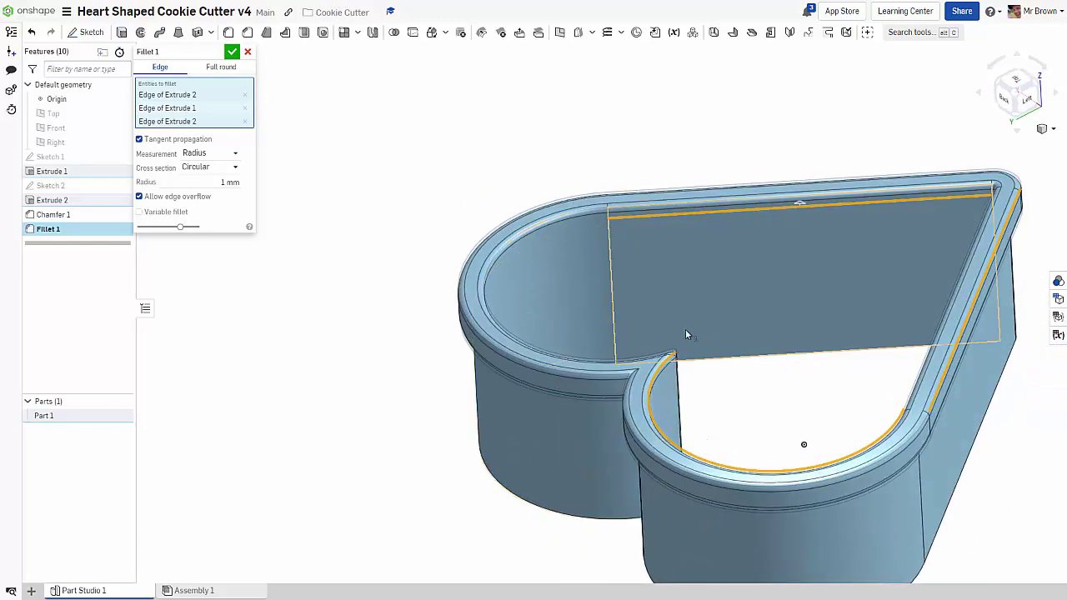
pyautogui.moveTo(1012, 417); pyautogui.dragTo(954, 513, button='right')
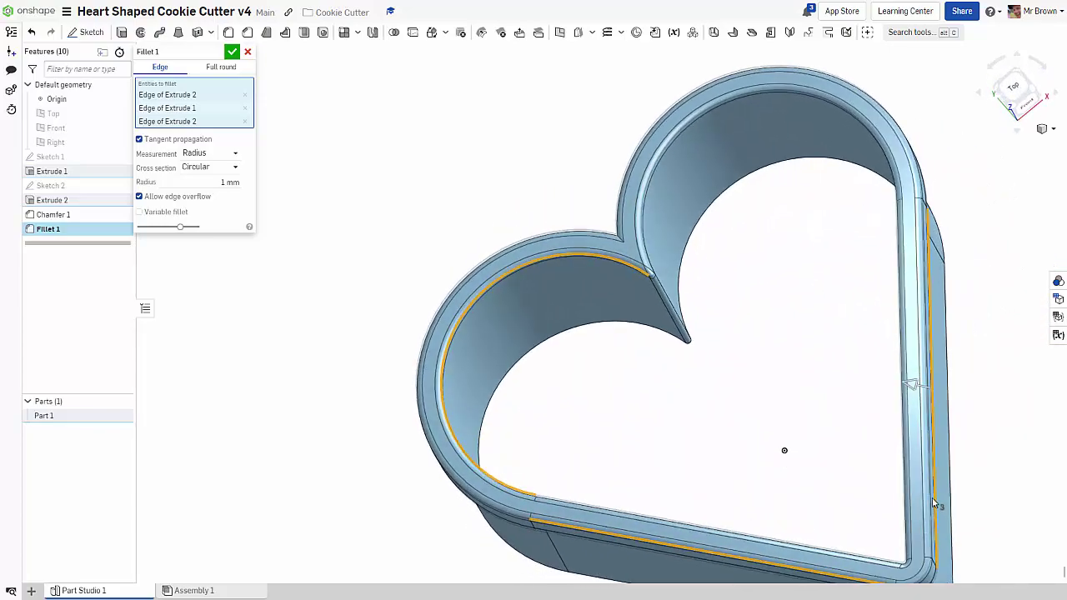
# - Set the fillet radius to 0.5 mm and commit Fillet 1
pyautogui.click(230, 182)
pyautogui.write('5')
pyautogui.press('Return')
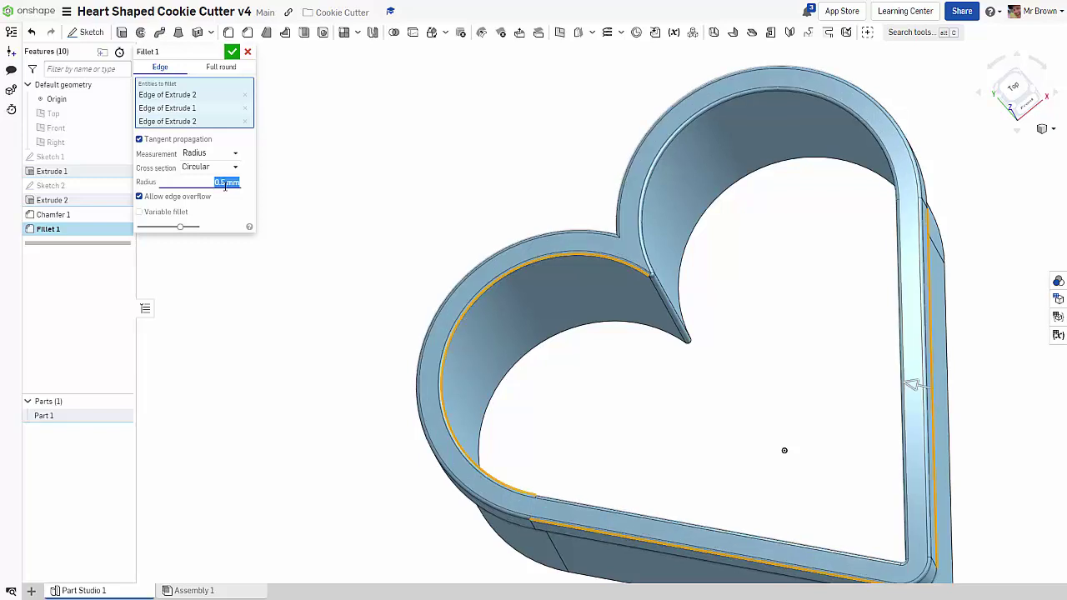
pyautogui.moveTo(639, 358); pyautogui.dragTo(633, 312, button='right')
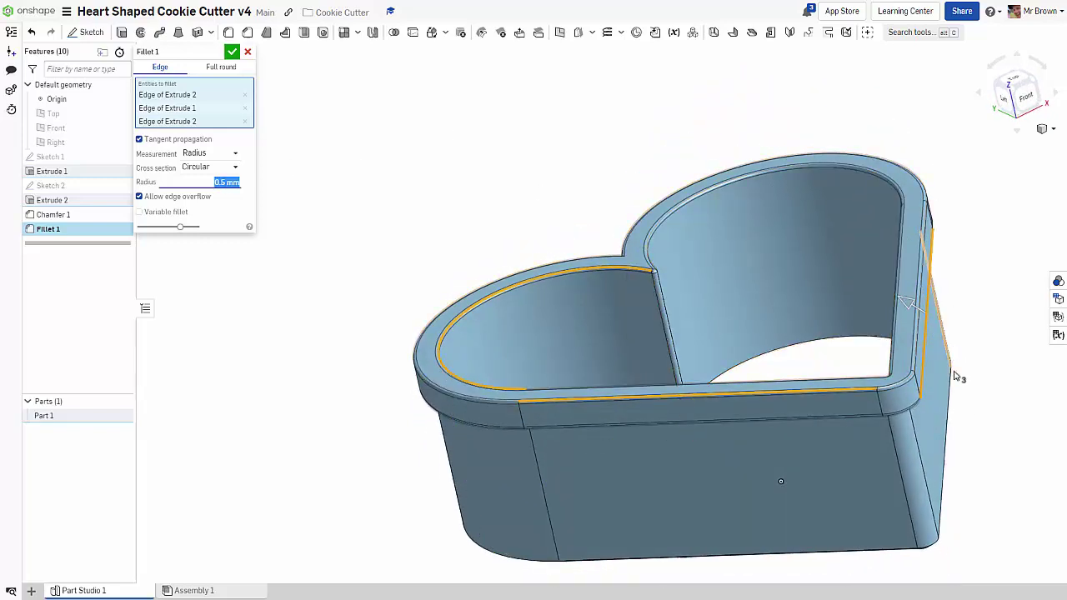
pyautogui.moveTo(955, 375); pyautogui.dragTo(946, 408, button='right')
pyautogui.click(232, 53)
# - Turn the heart cutter to an isometric view
pyautogui.moveTo(305, 81); pyautogui.dragTo(474, 131, button='right')
pyautogui.click(1053, 129)
pyautogui.click(1028, 236)
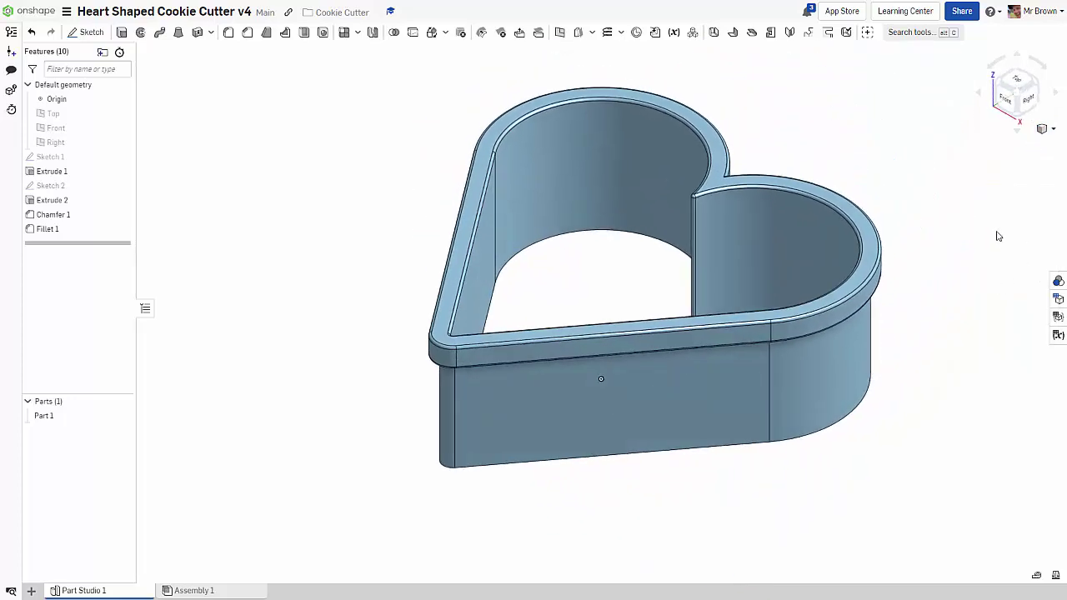
pyautogui.moveTo(980, 194); pyautogui.dragTo(944, 223, button='middle')
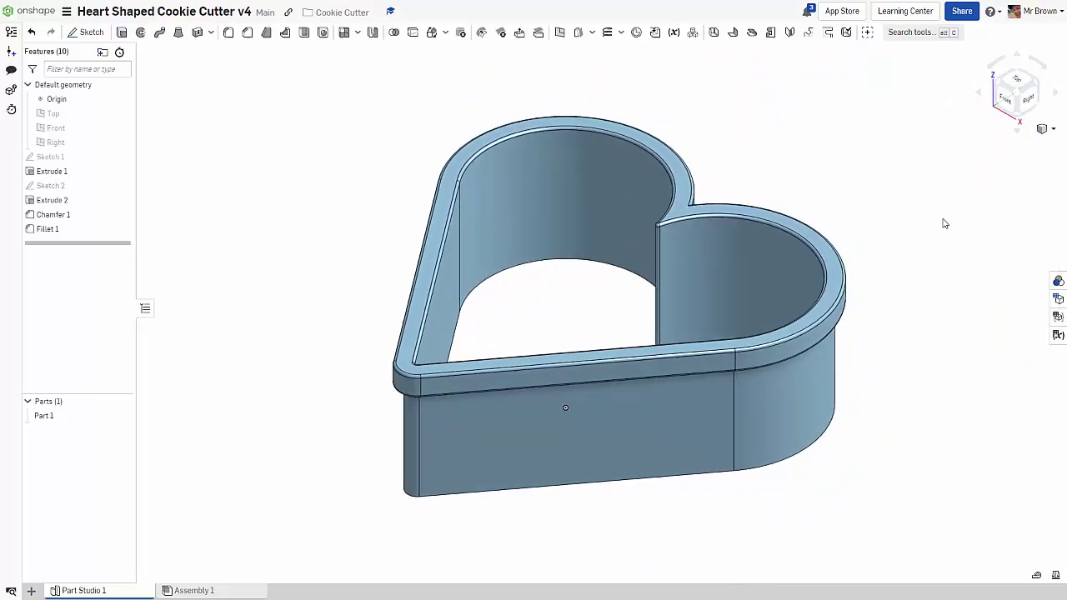